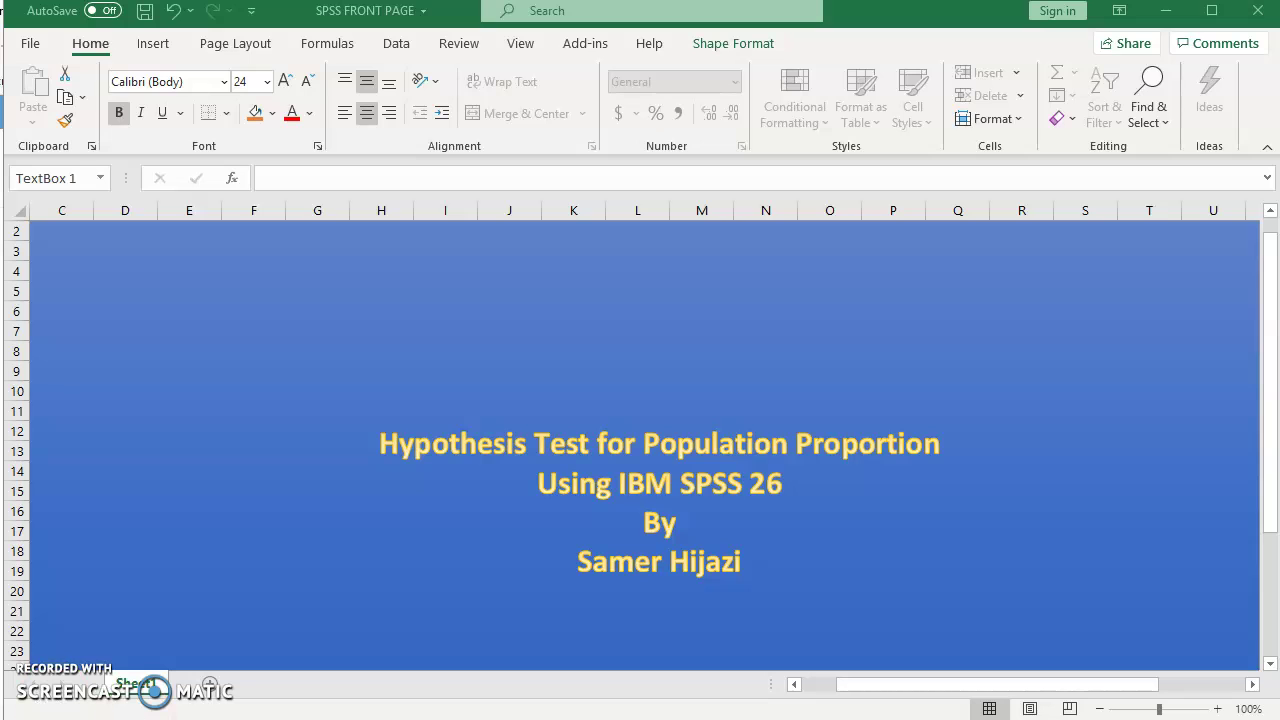
{"action": "left_click", "coordinate": [350, 620]}
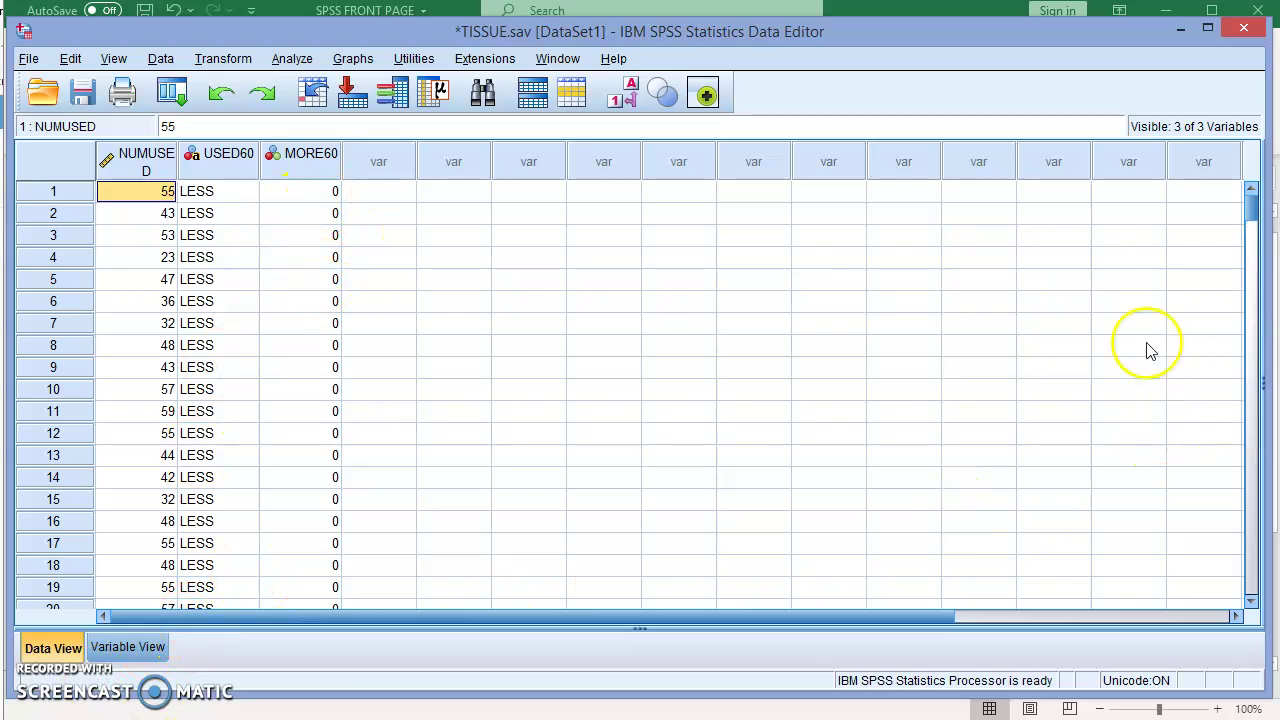
{"action": "mouse_move", "coordinate": [1248, 208]}
{"action": "left_mouse_down"}
{"action": "mouse_move", "coordinate": [1234, 540]}
{"action": "mouse_move", "coordinate": [1251, 200]}
{"action": "left_mouse_up"}
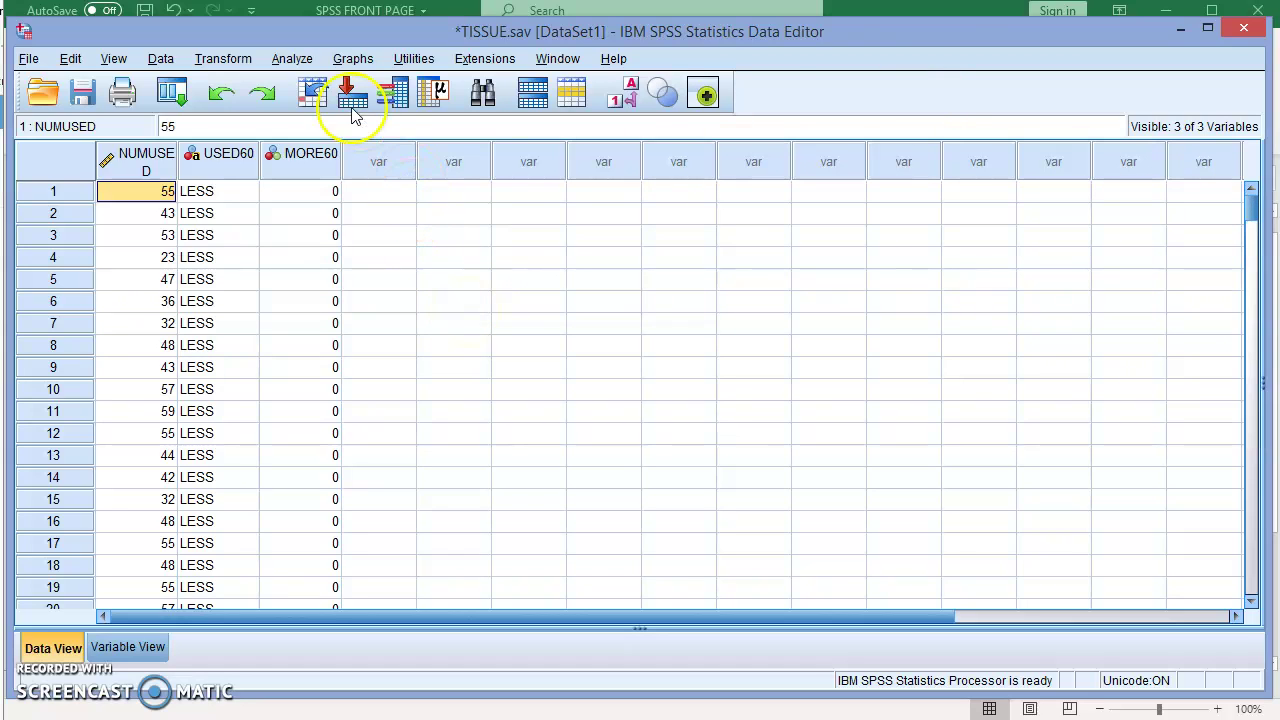
Open the Binomial Test dialog via Analyze > Nonparametric Tests > Legacy Dialogs > Binomial
{"action": "left_click", "coordinate": [291, 62]}
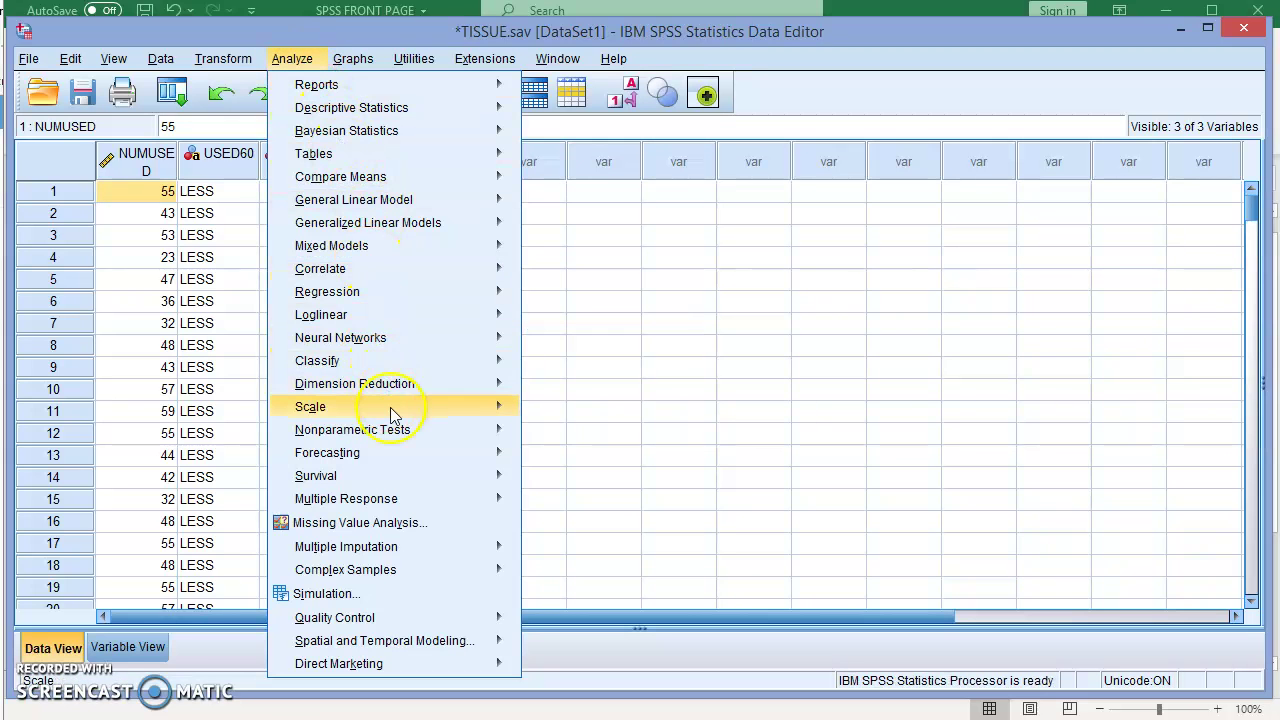
{"action": "mouse_move", "coordinate": [400, 430]}
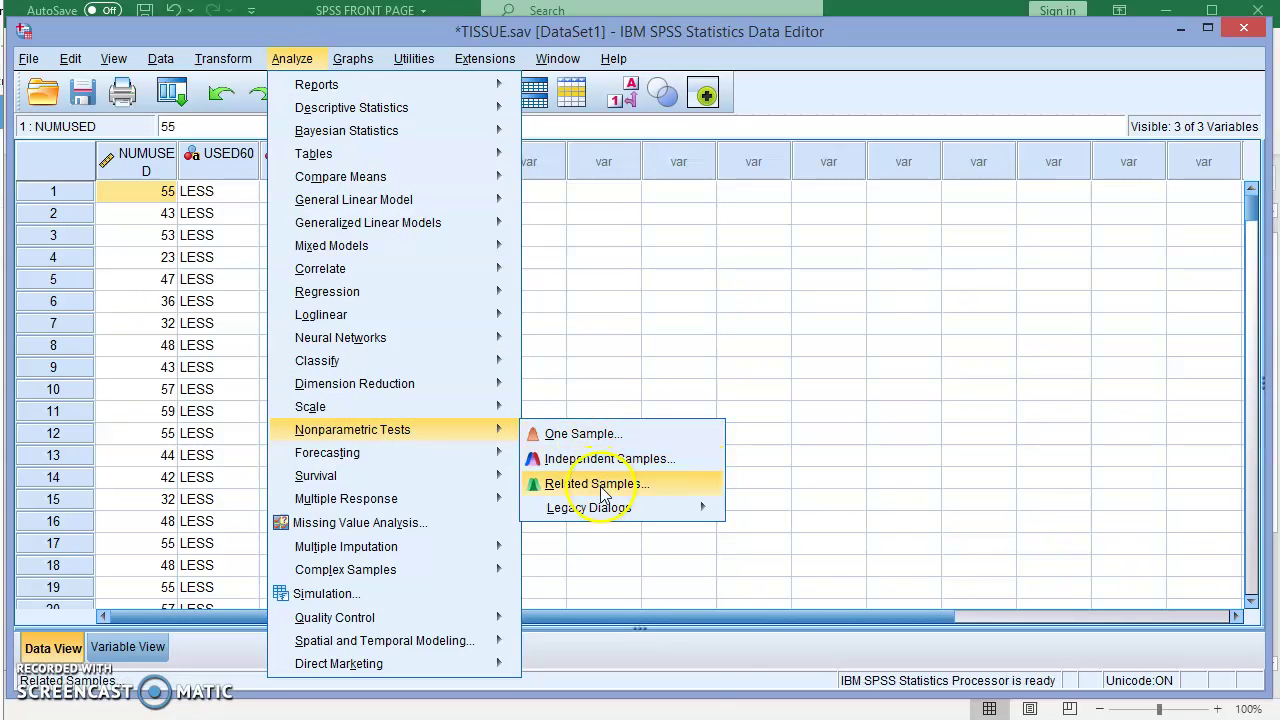
{"action": "mouse_move", "coordinate": [608, 514]}
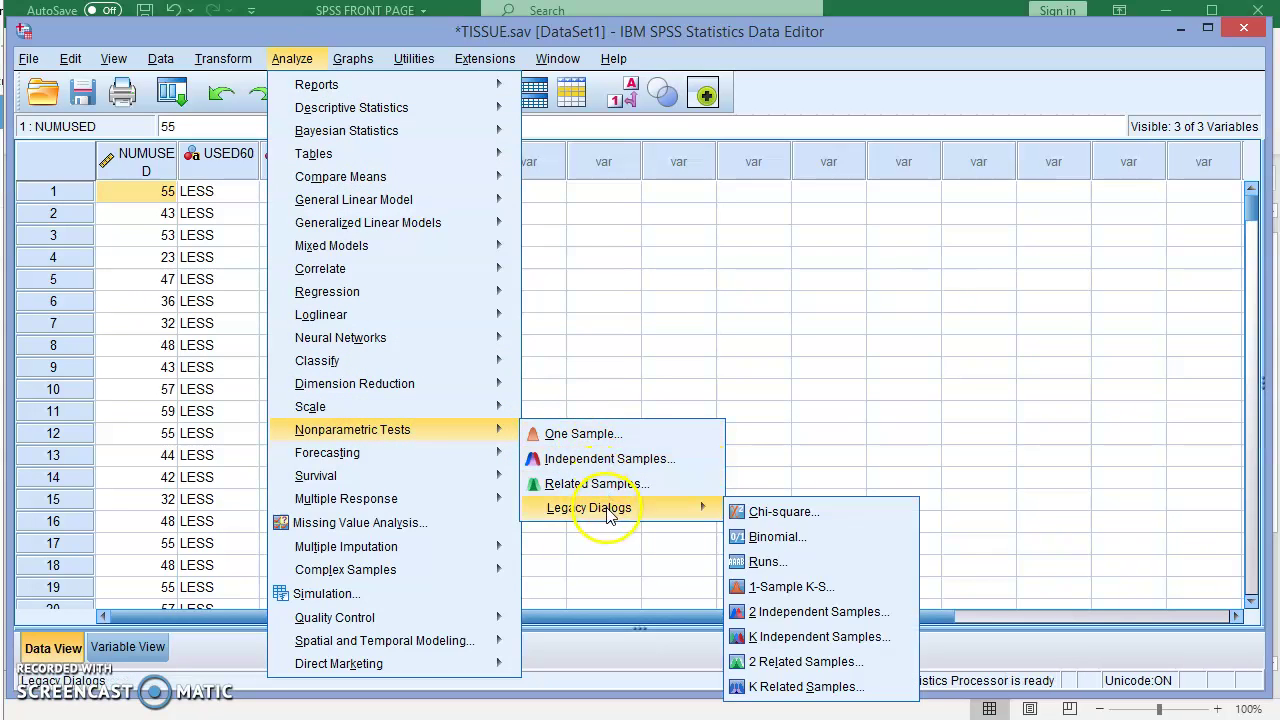
{"action": "left_click", "coordinate": [753, 541]}
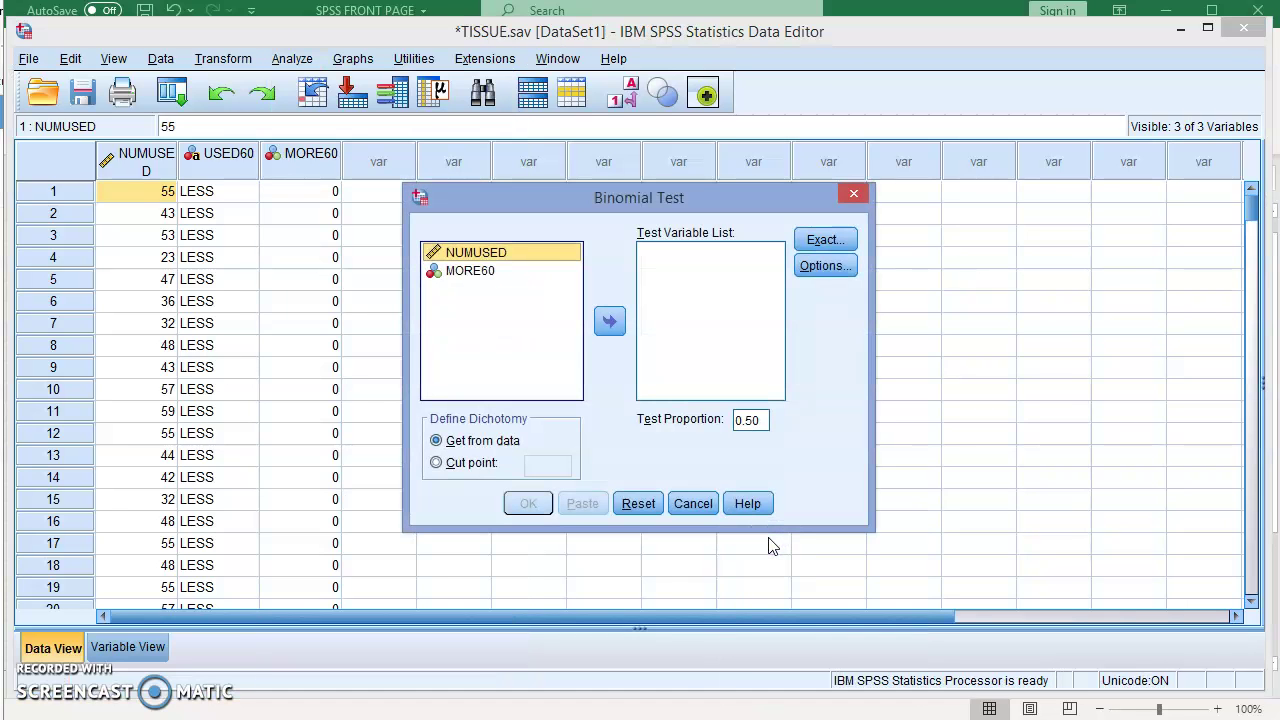
Add MORE60 as the test variable and set the test proportion to 0.30
{"action": "left_click", "coordinate": [482, 272]}
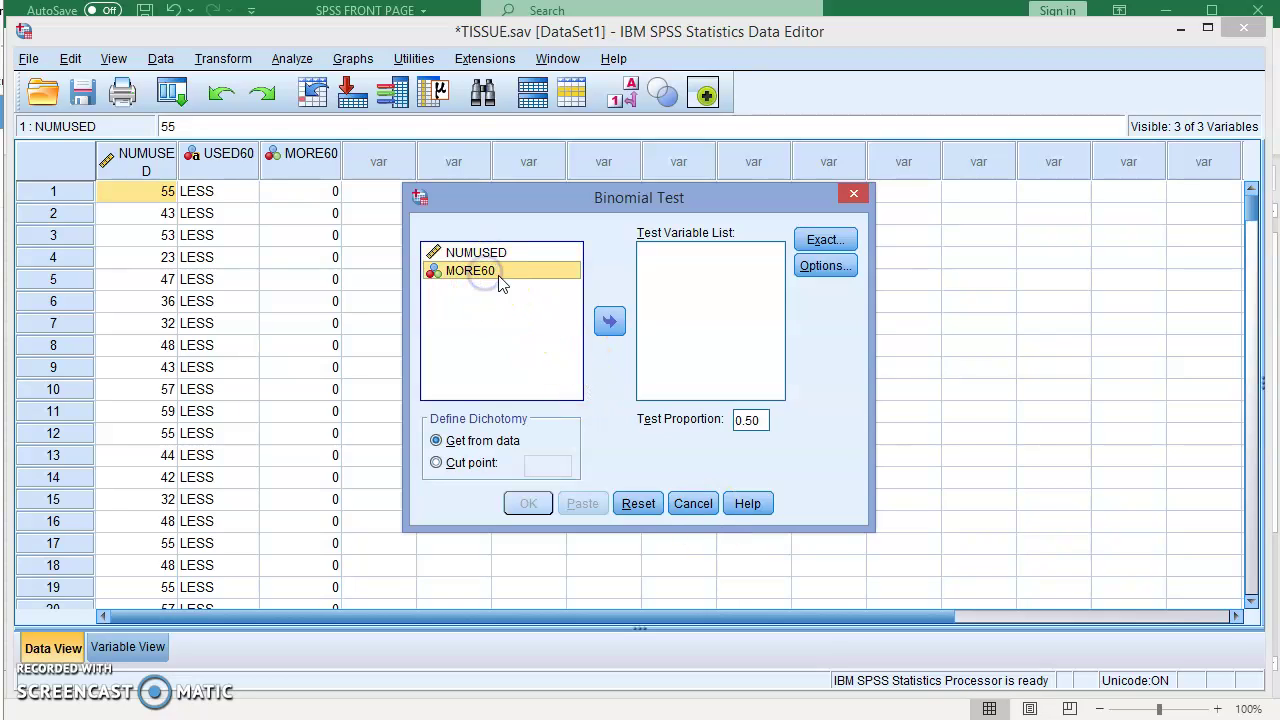
{"action": "left_click", "coordinate": [609, 323]}
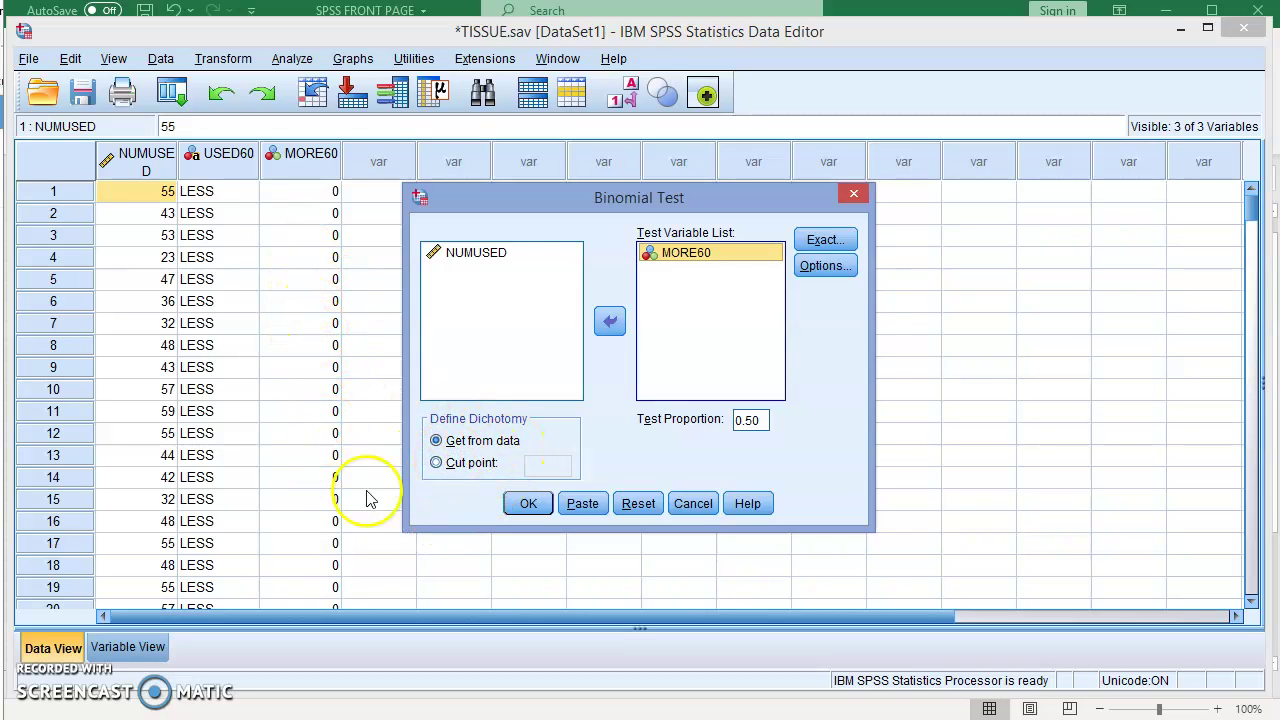
{"action": "double_click", "coordinate": [753, 422]}
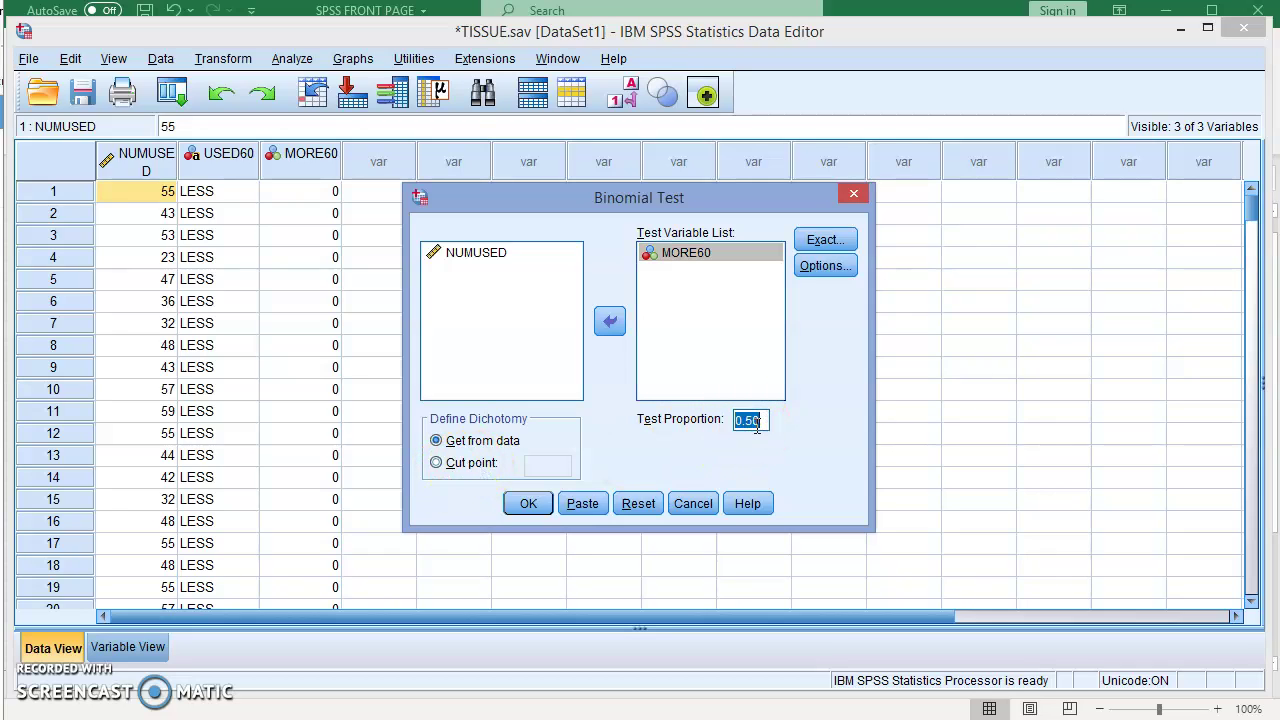
{"action": "type", "text": "0.30"}
Review the Exact and Options settings unchanged, then run the binomial test
{"action": "left_click", "coordinate": [834, 246]}
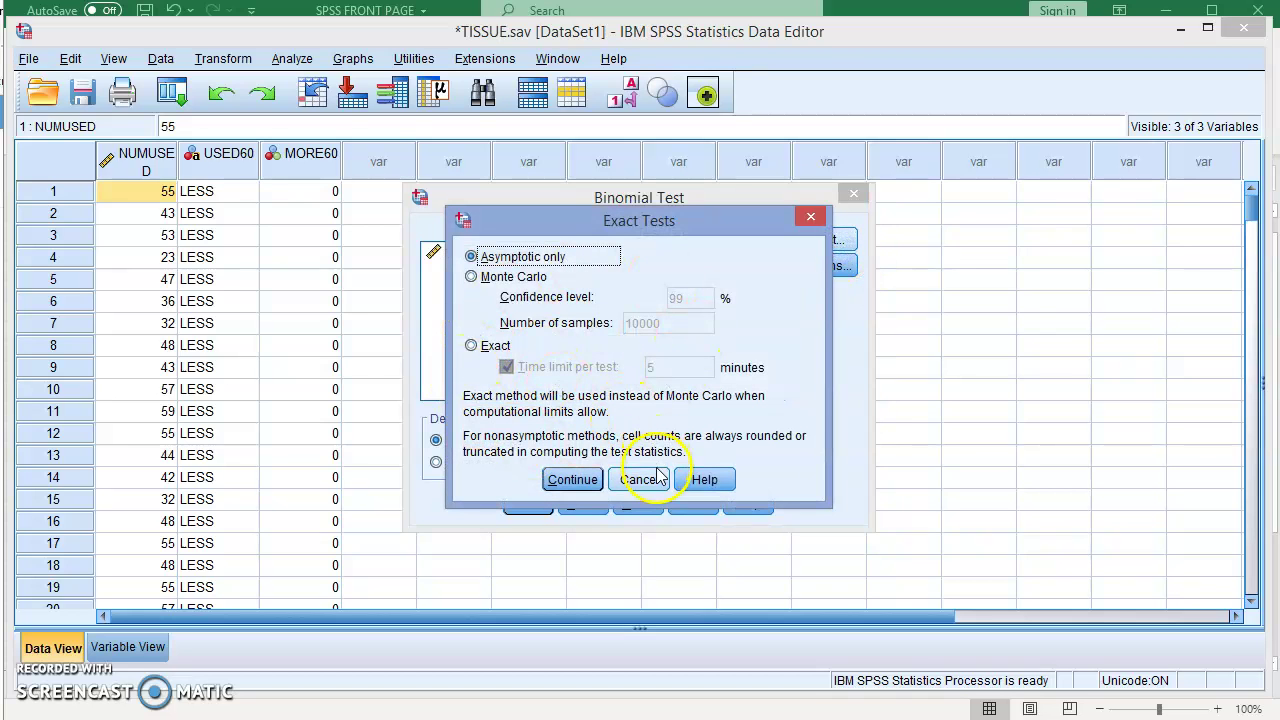
{"action": "left_click", "coordinate": [641, 482]}
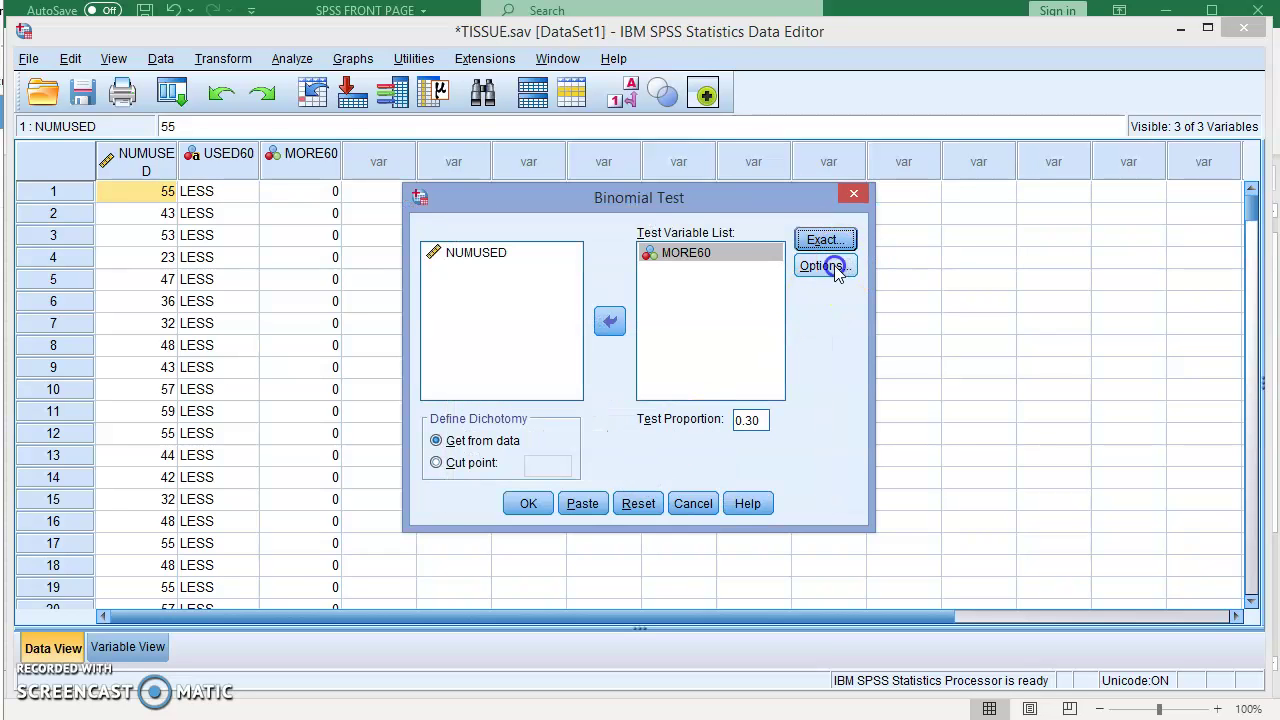
{"action": "left_click", "coordinate": [834, 265]}
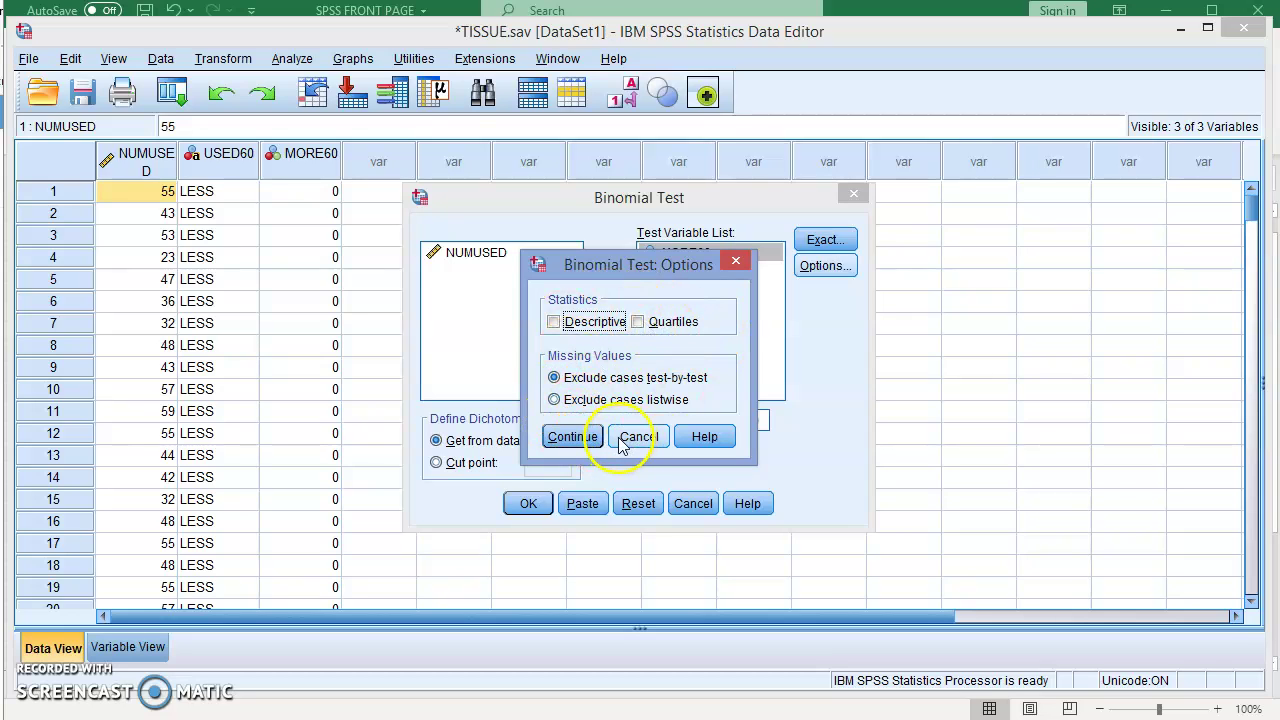
{"action": "left_click", "coordinate": [580, 437]}
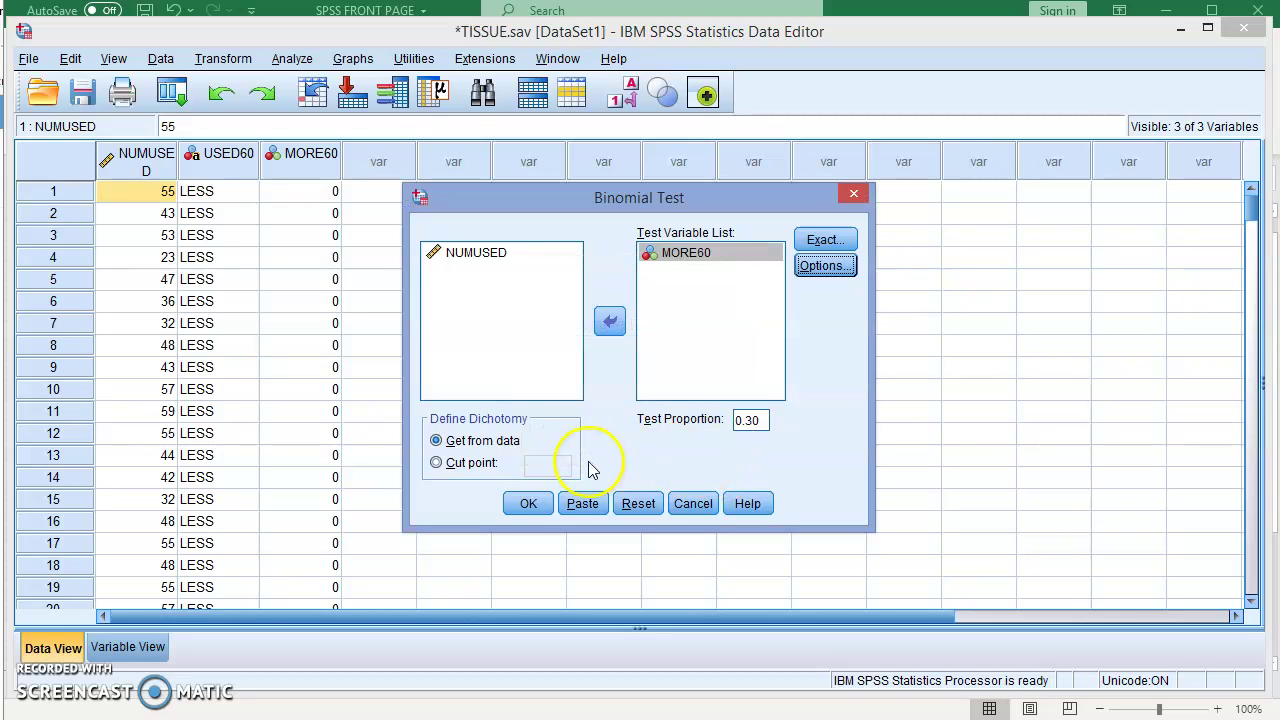
{"action": "left_click", "coordinate": [530, 504]}
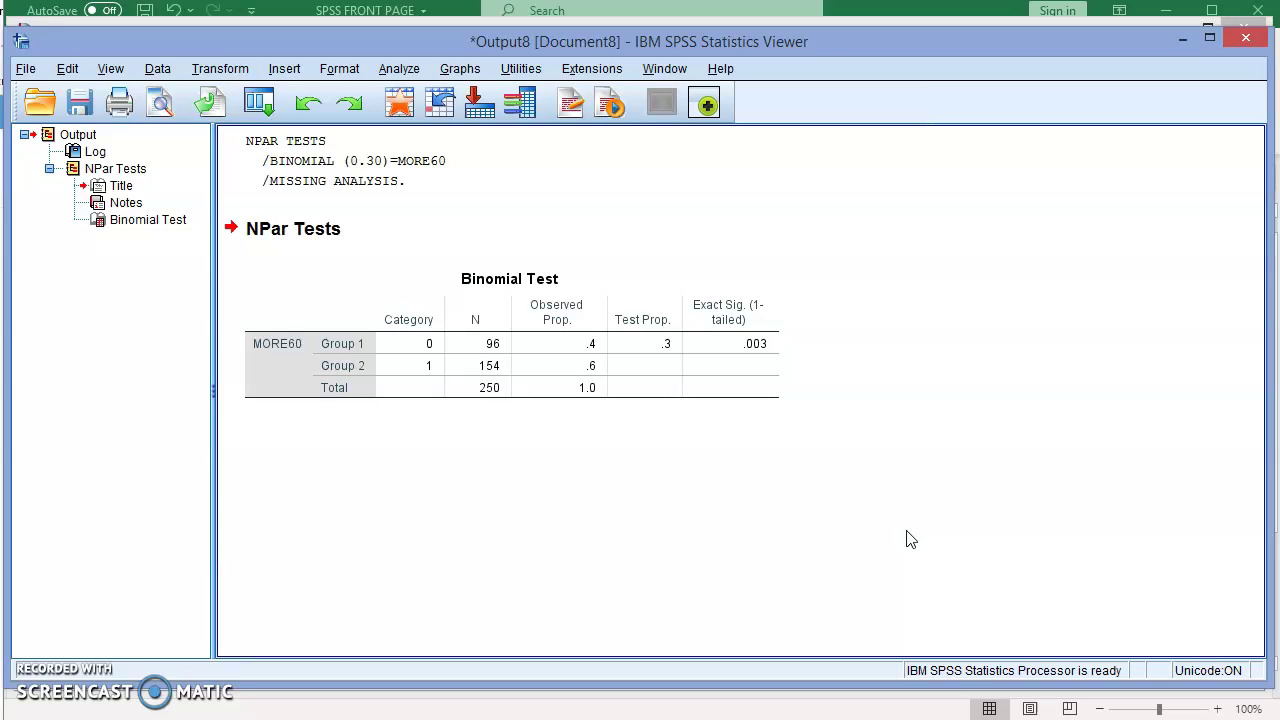
Select the MORE60 binomial results table (sig .003), then return to the TISSUE.sav data editor
{"action": "left_click", "coordinate": [750, 355]}
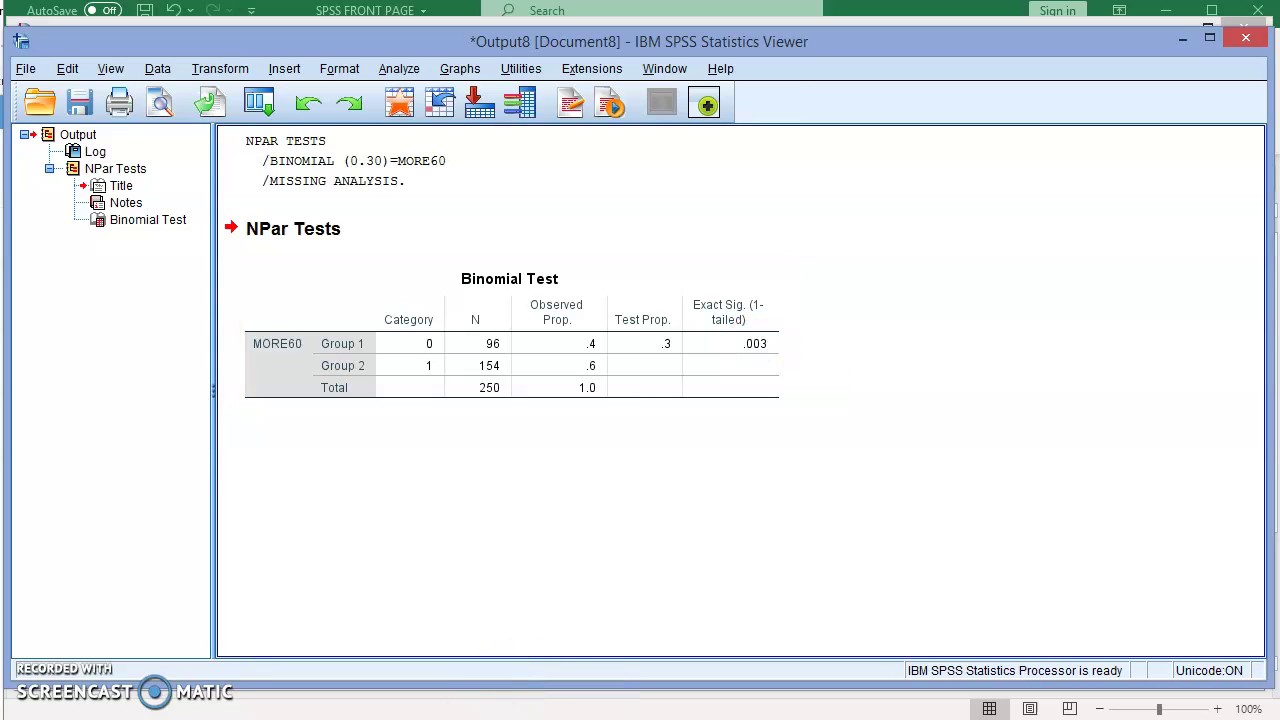
{"action": "mouse_move", "coordinate": [347, 718]}
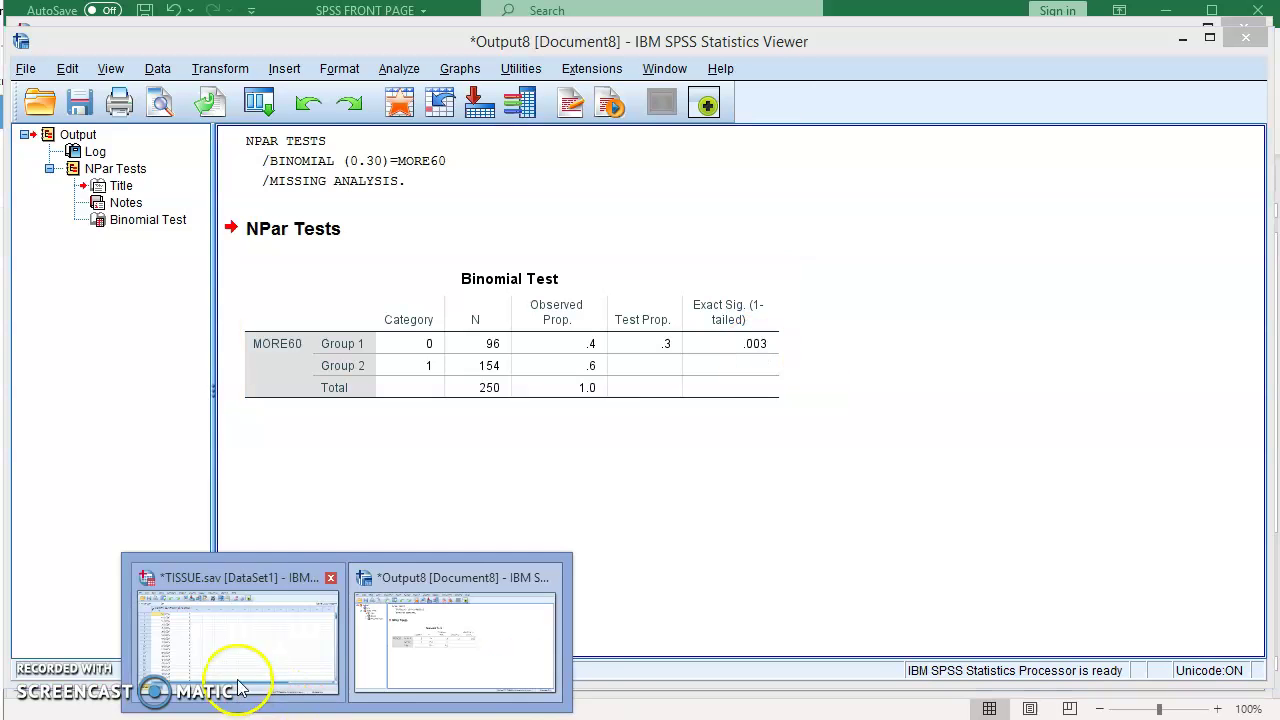
{"action": "left_click", "coordinate": [250, 600]}
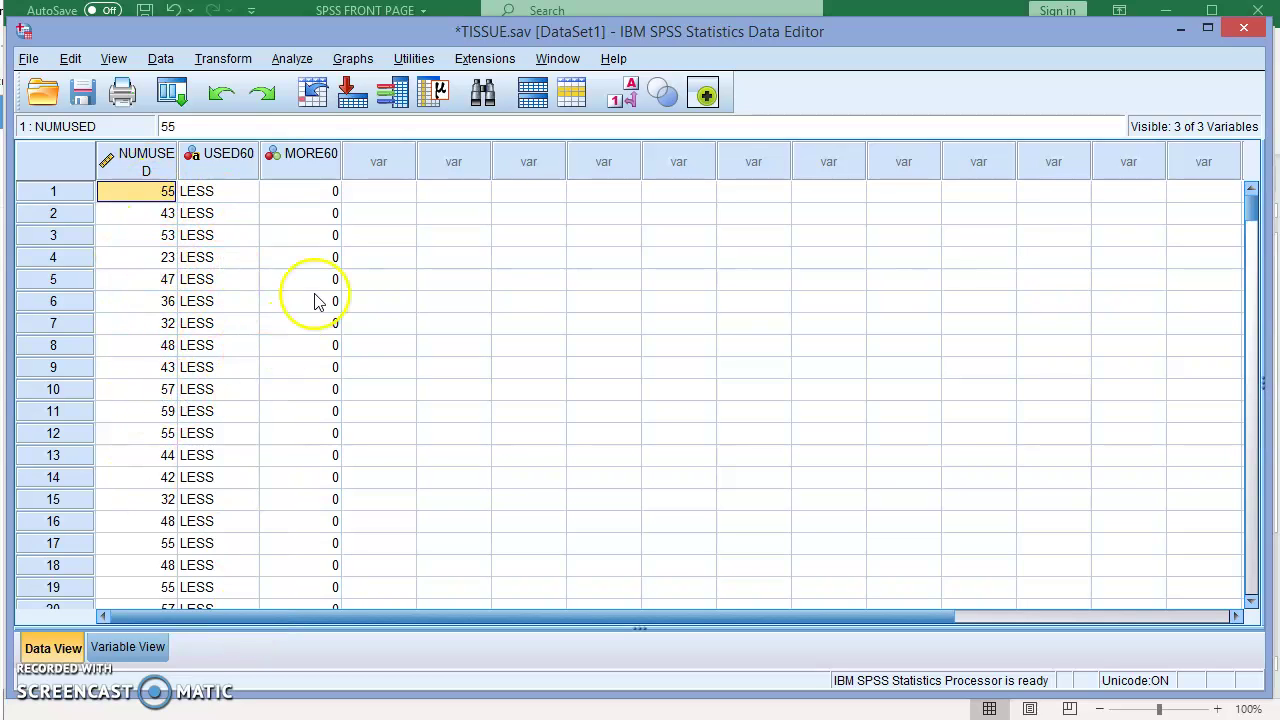
Reopen the Binomial Test dialog from Analyze > Nonparametric Tests > Legacy Dialogs
{"action": "left_click", "coordinate": [293, 62]}
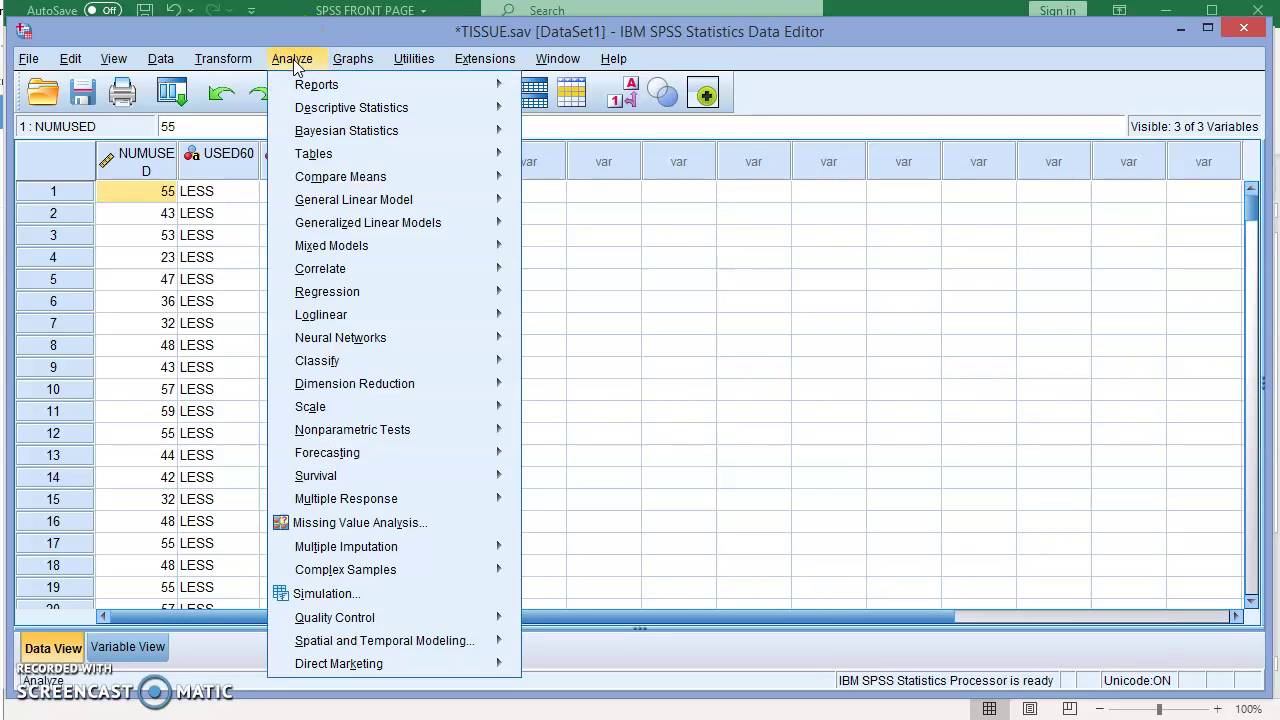
{"action": "mouse_move", "coordinate": [412, 430]}
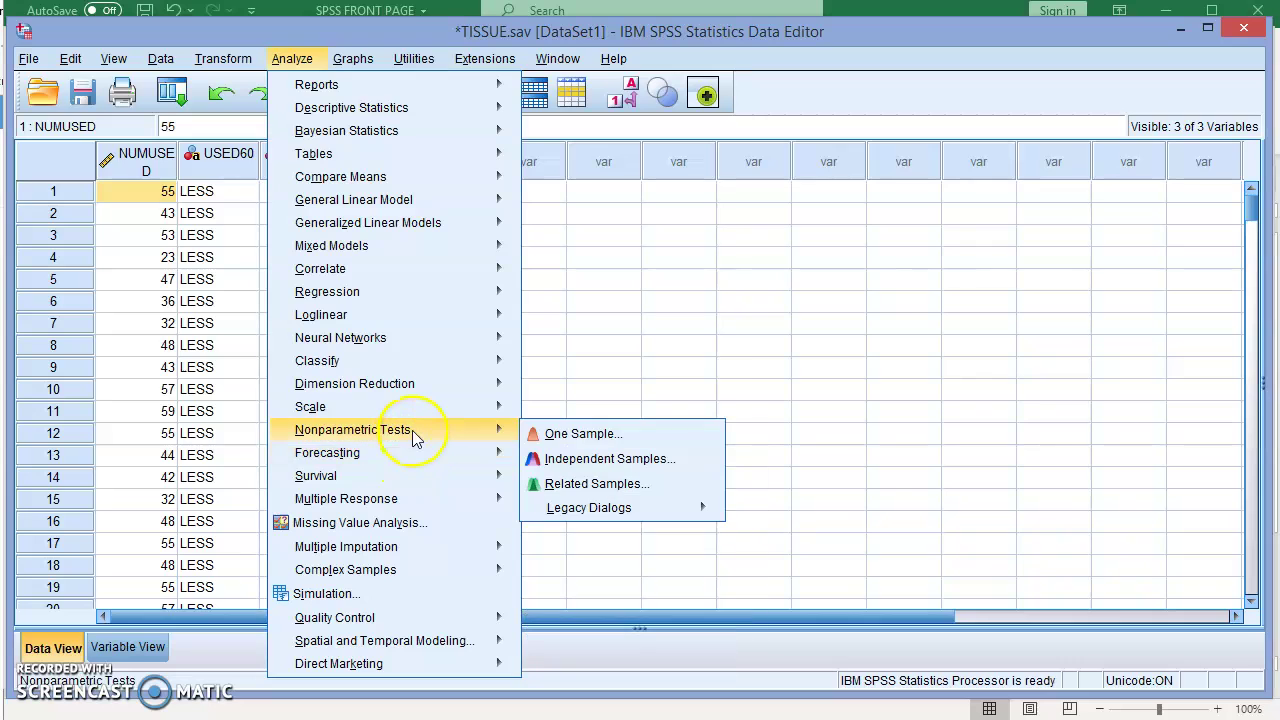
{"action": "mouse_move", "coordinate": [627, 515]}
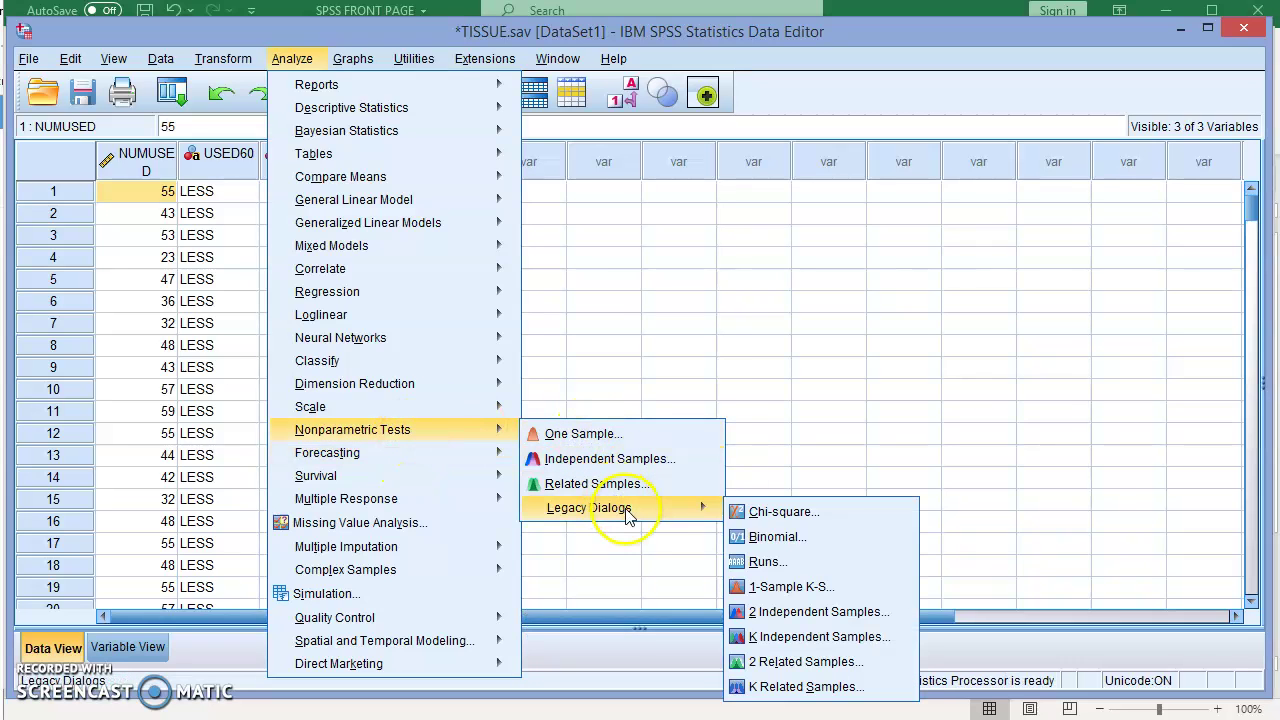
{"action": "left_click", "coordinate": [806, 546]}
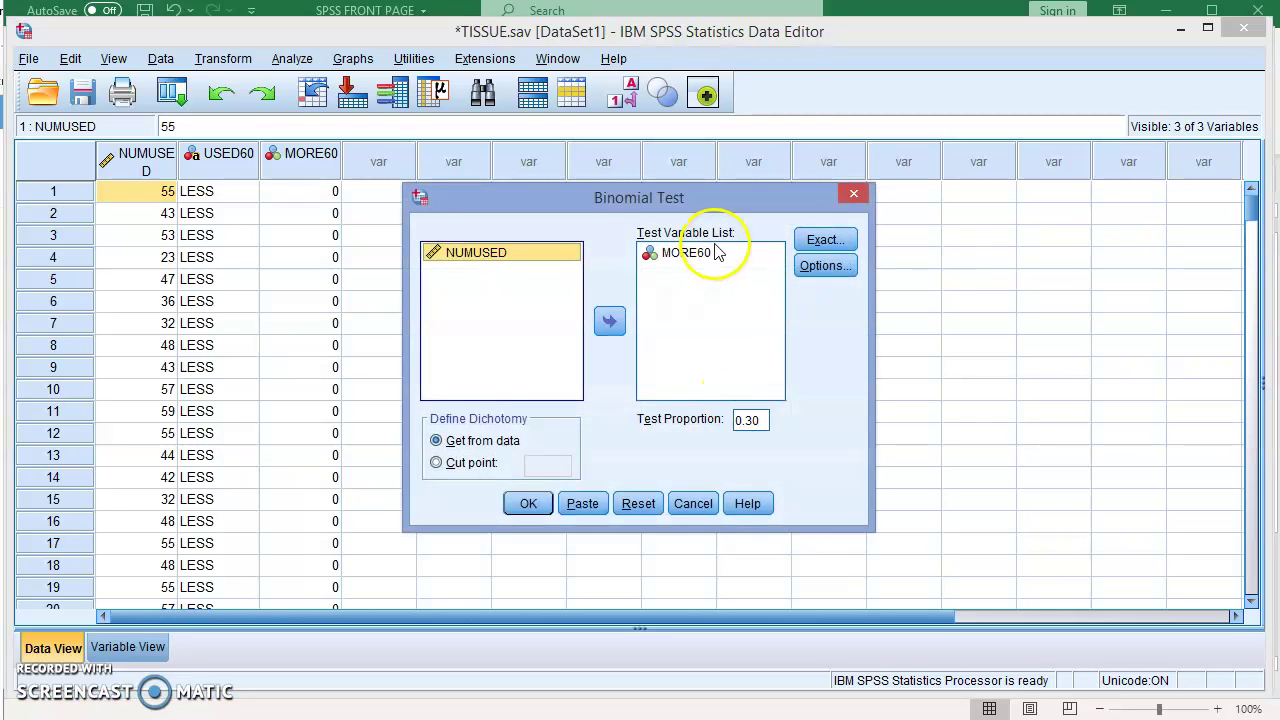
Replace MORE60 with NUMUSED as the test variable and set a cut point of 60
{"action": "left_click", "coordinate": [678, 253]}
{"action": "left_click", "coordinate": [612, 322]}
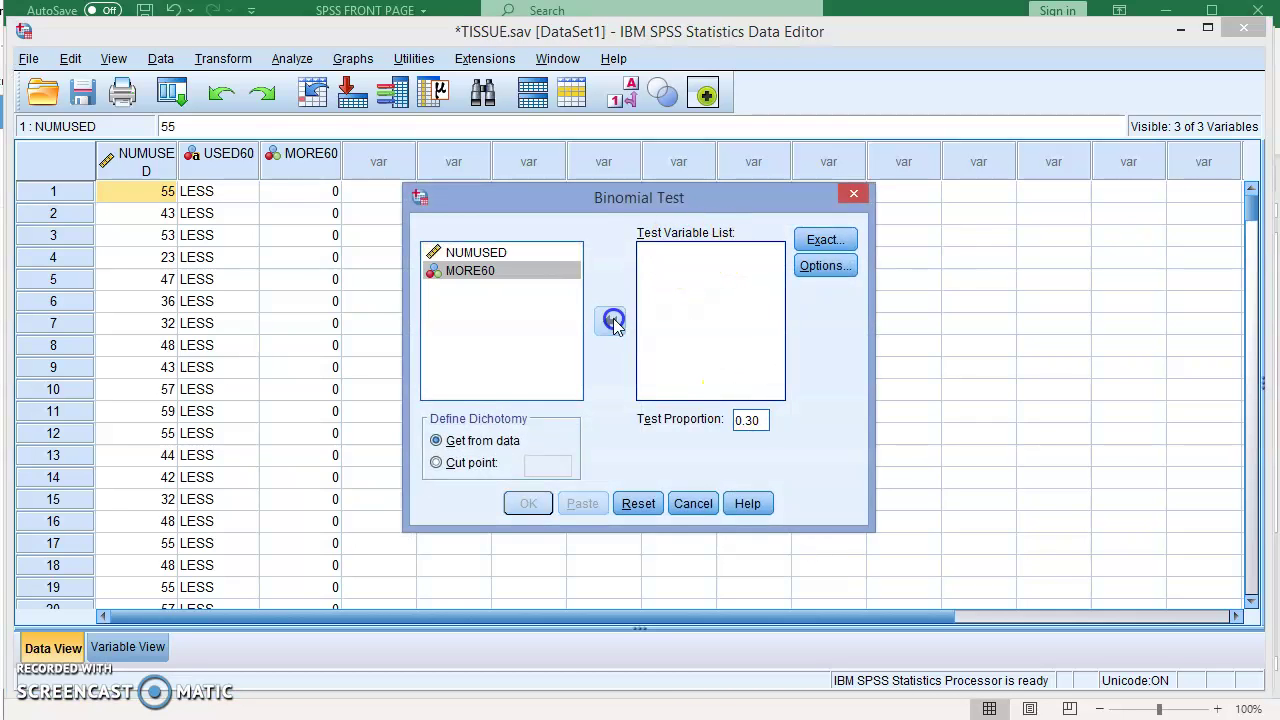
{"action": "left_click", "coordinate": [462, 252]}
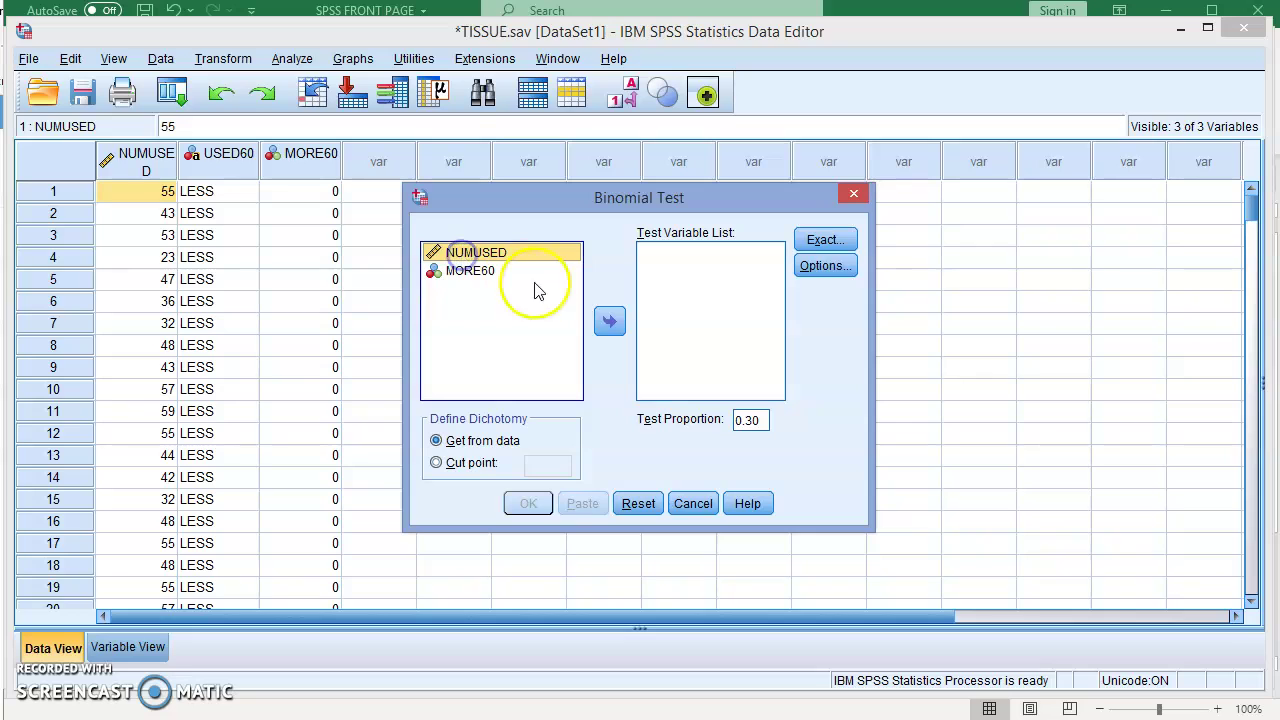
{"action": "left_click", "coordinate": [610, 321]}
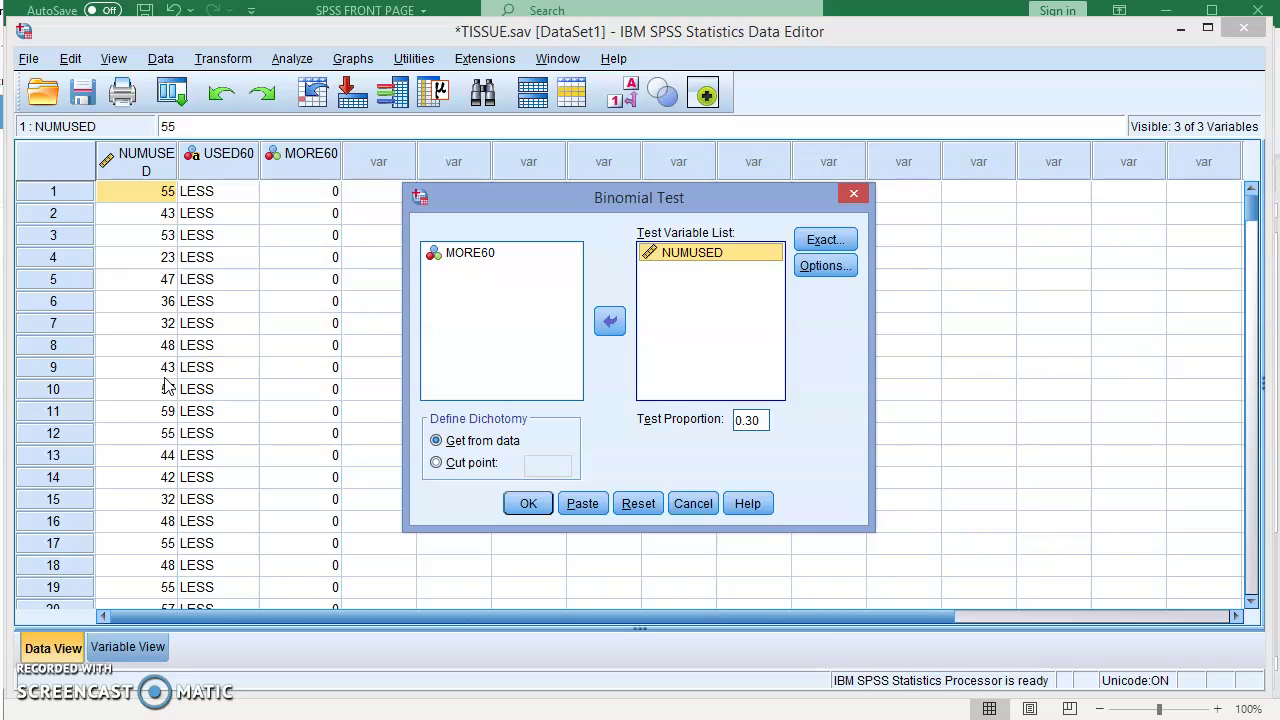
{"action": "left_click", "coordinate": [475, 469]}
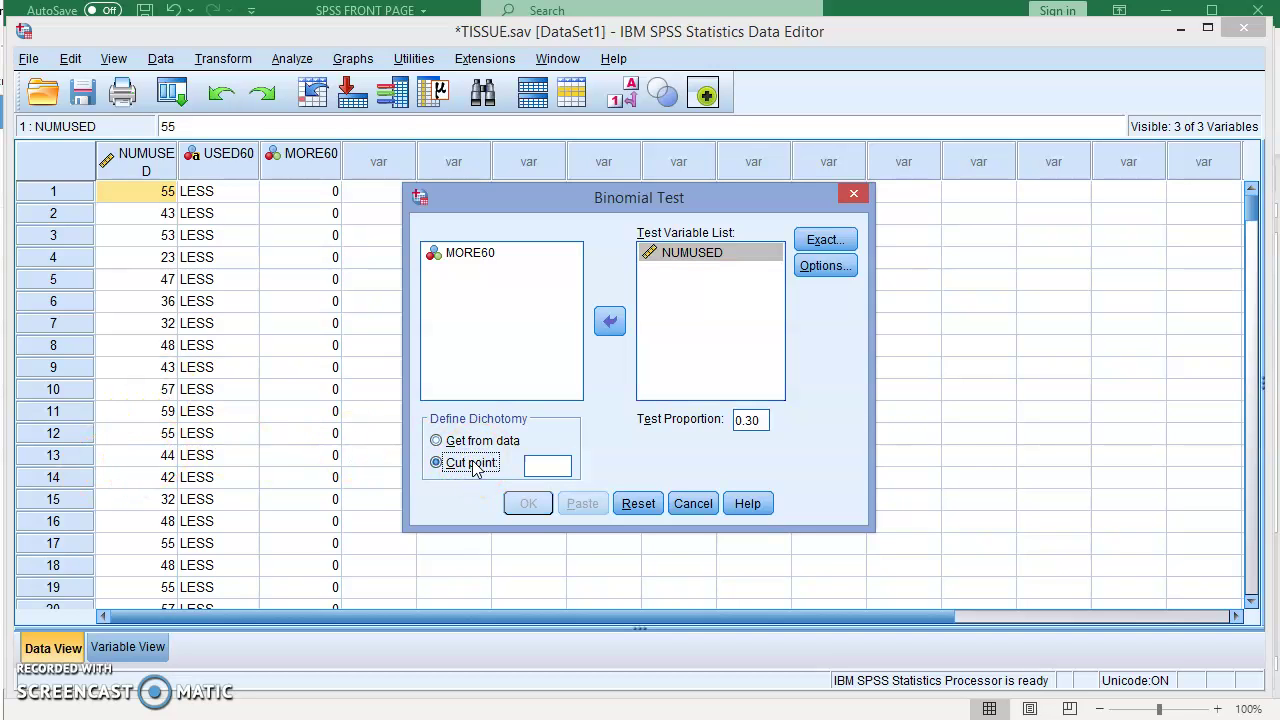
{"action": "left_click", "coordinate": [567, 466]}
{"action": "type", "text": "60"}
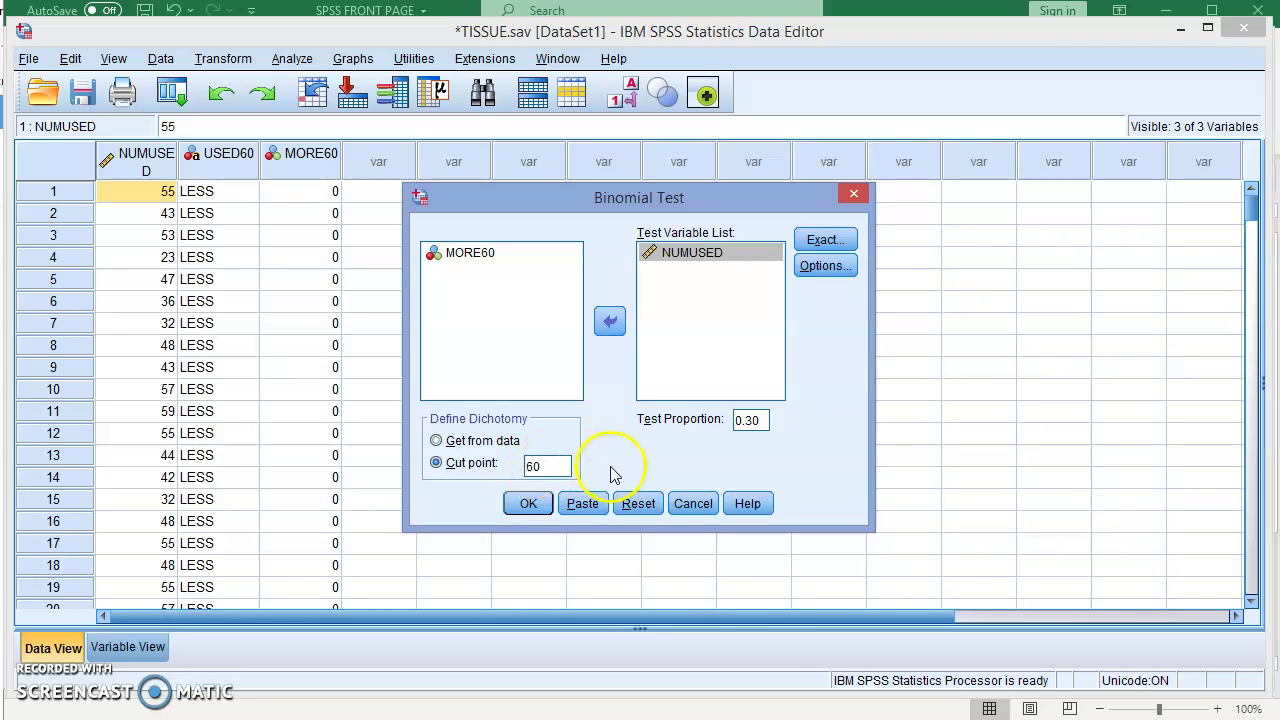
{"action": "left_click", "coordinate": [528, 504]}
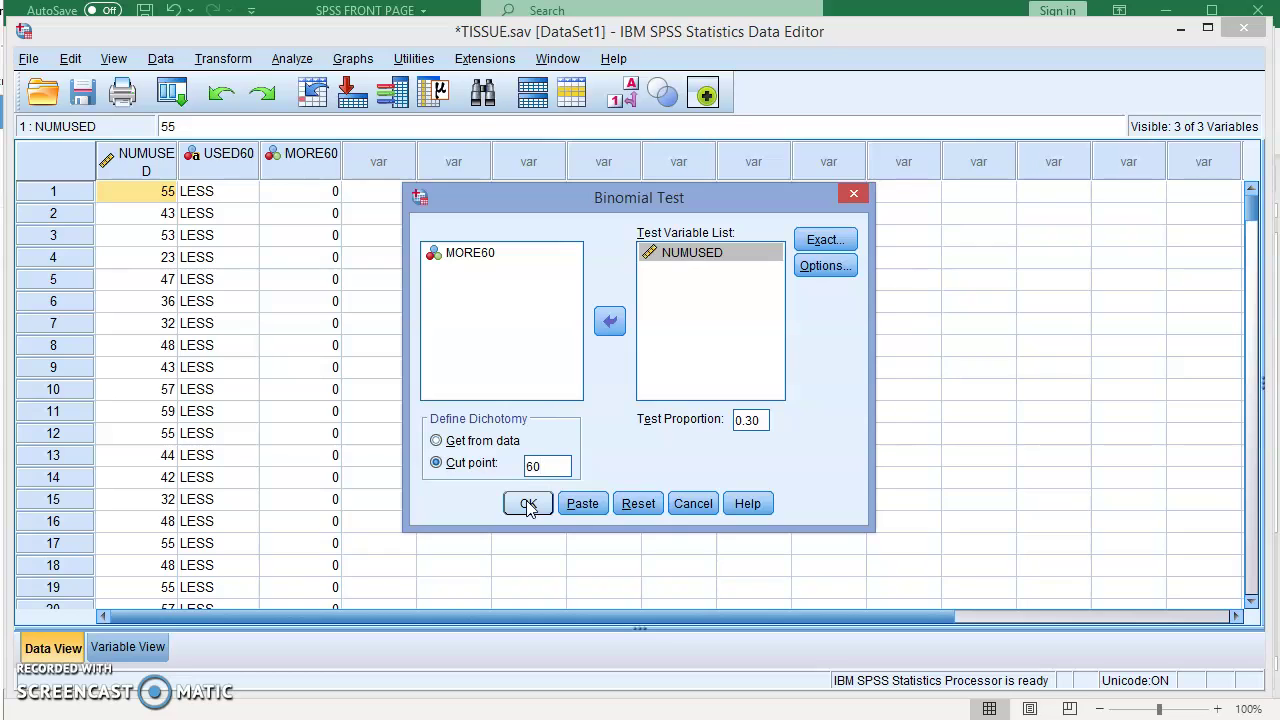
Run the NUMUSED test and select its output table (96 at ≤60, 154 above, sig .003)
{"action": "left_click", "coordinate": [528, 504]}
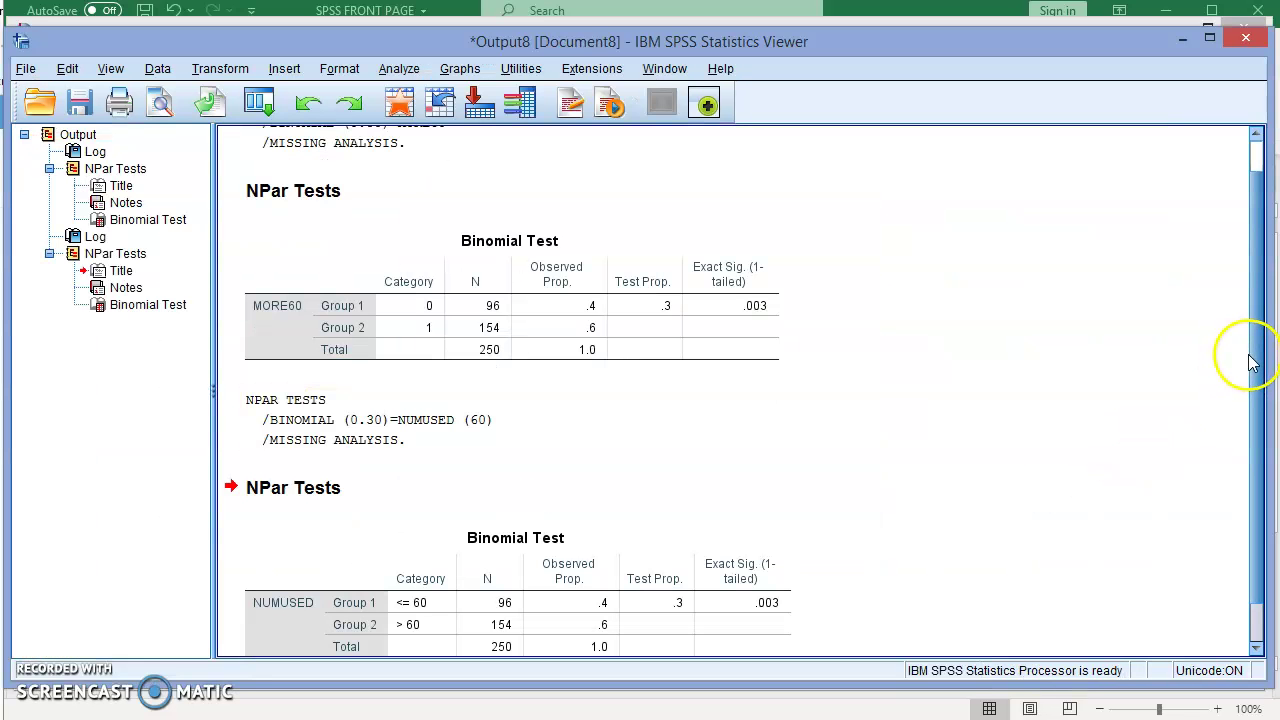
{"action": "left_click", "coordinate": [1249, 428]}
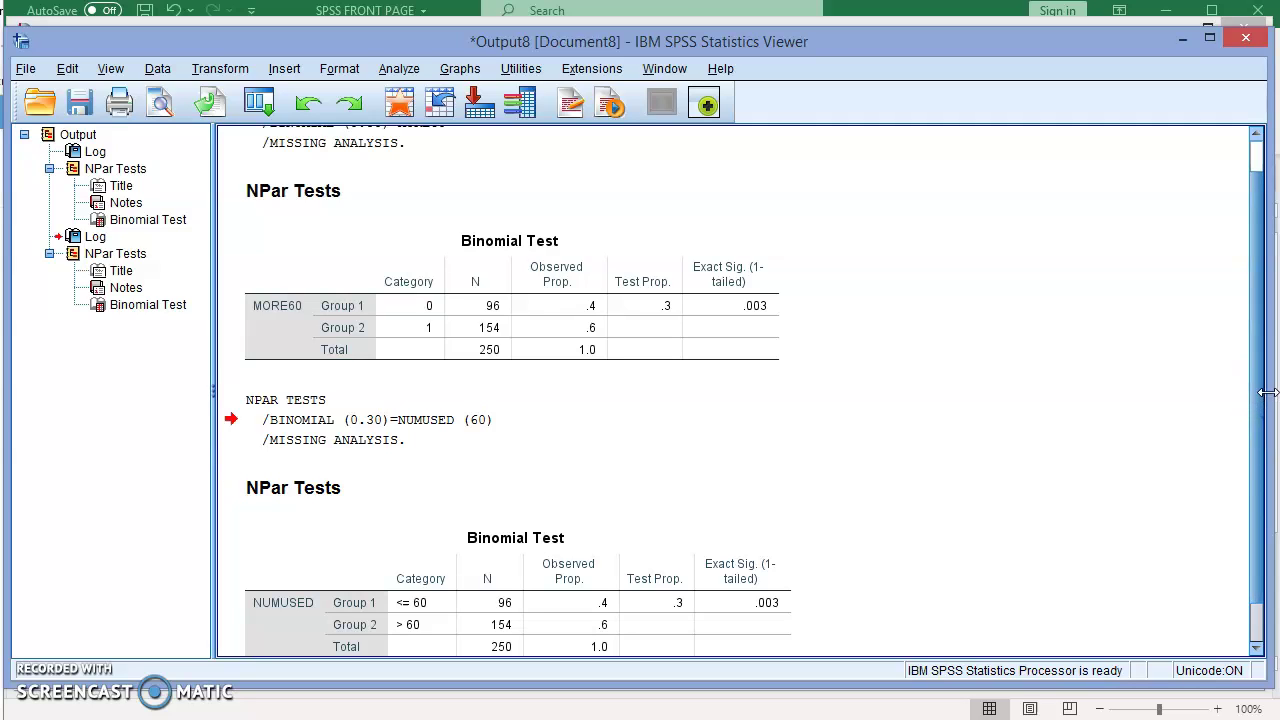
{"action": "left_click_drag", "start_coordinate": [1260, 398], "coordinate": [1266, 437]}
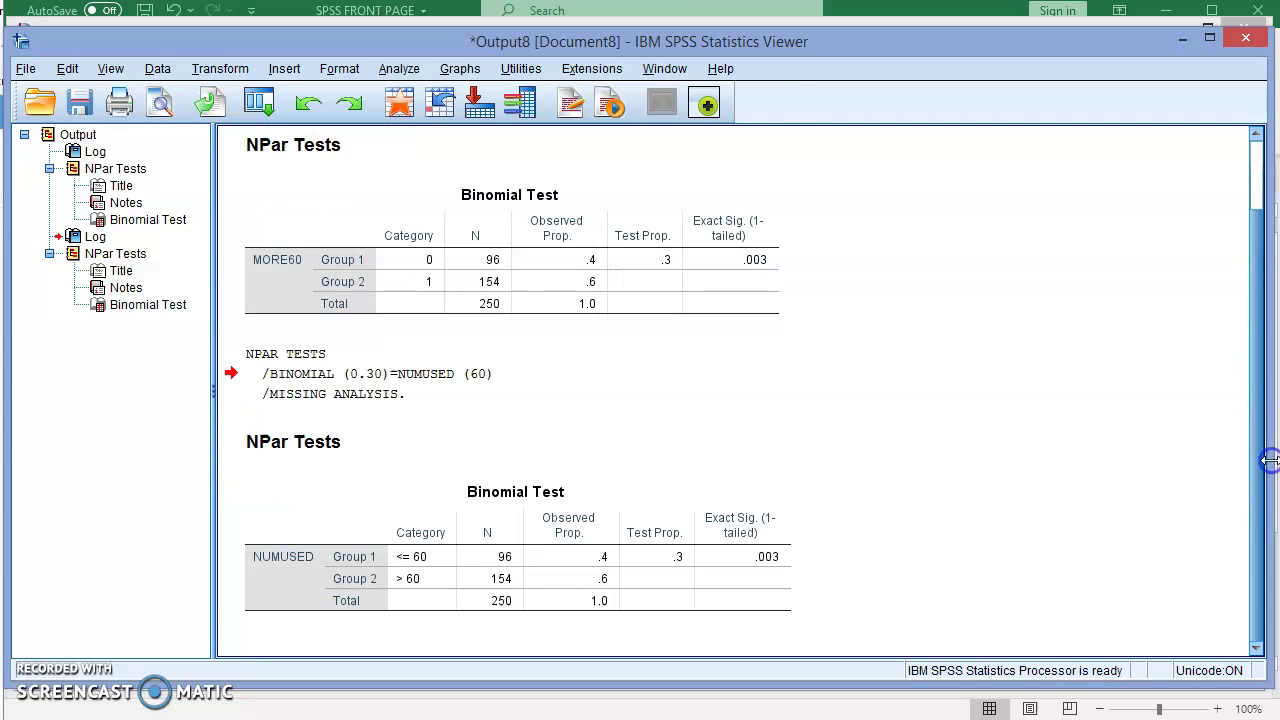
{"action": "left_click", "coordinate": [300, 598]}
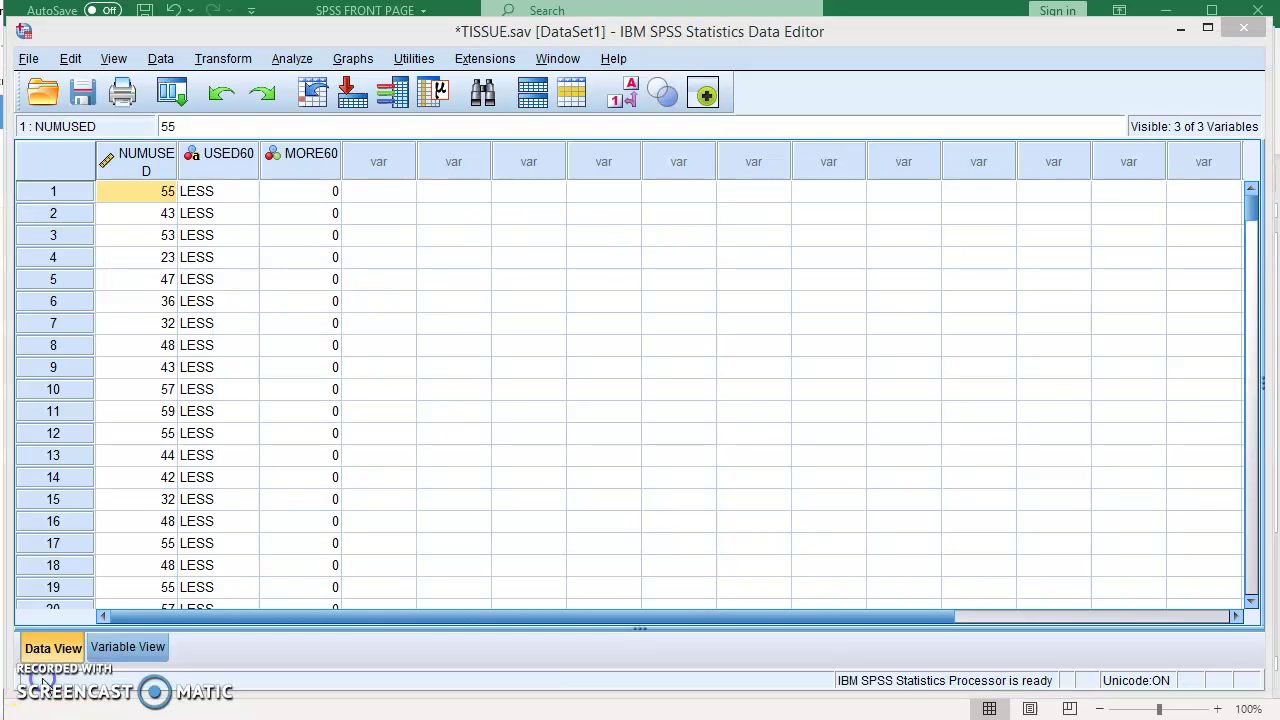
Return to the TISSUE data editor and open the Binomial Test dialog again
{"action": "left_click", "coordinate": [16, 688]}
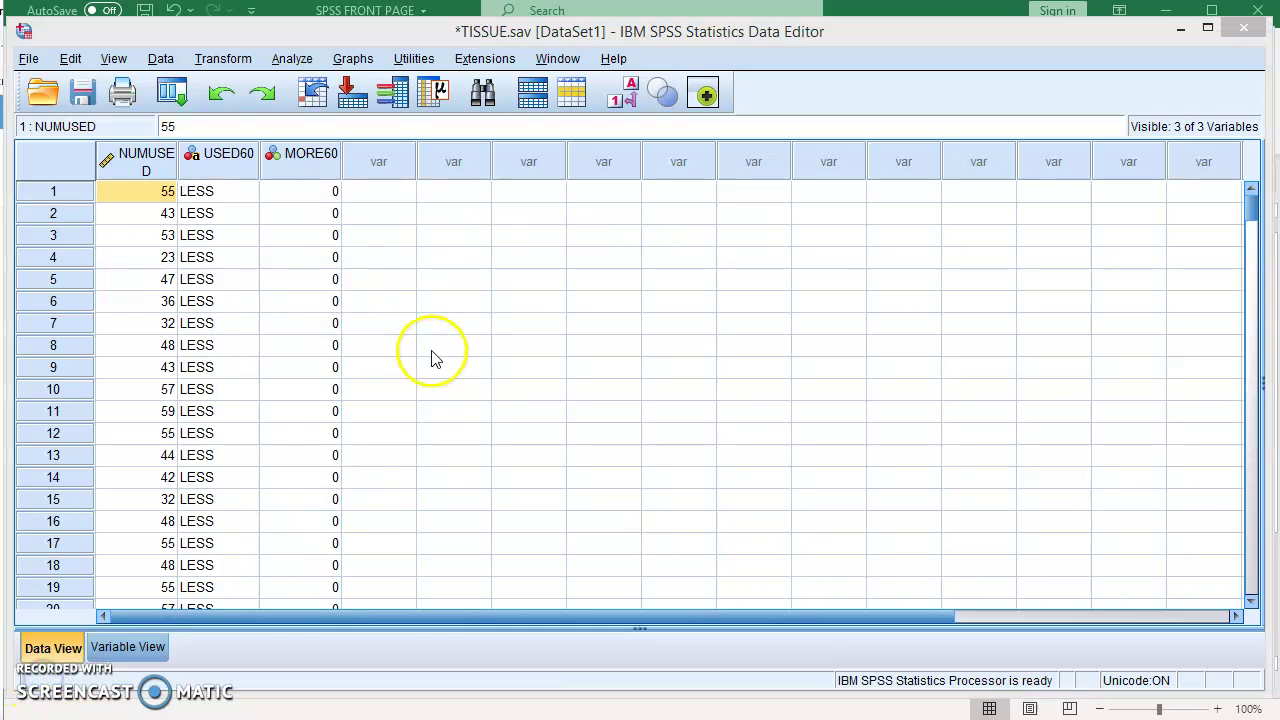
{"action": "left_click", "coordinate": [293, 63]}
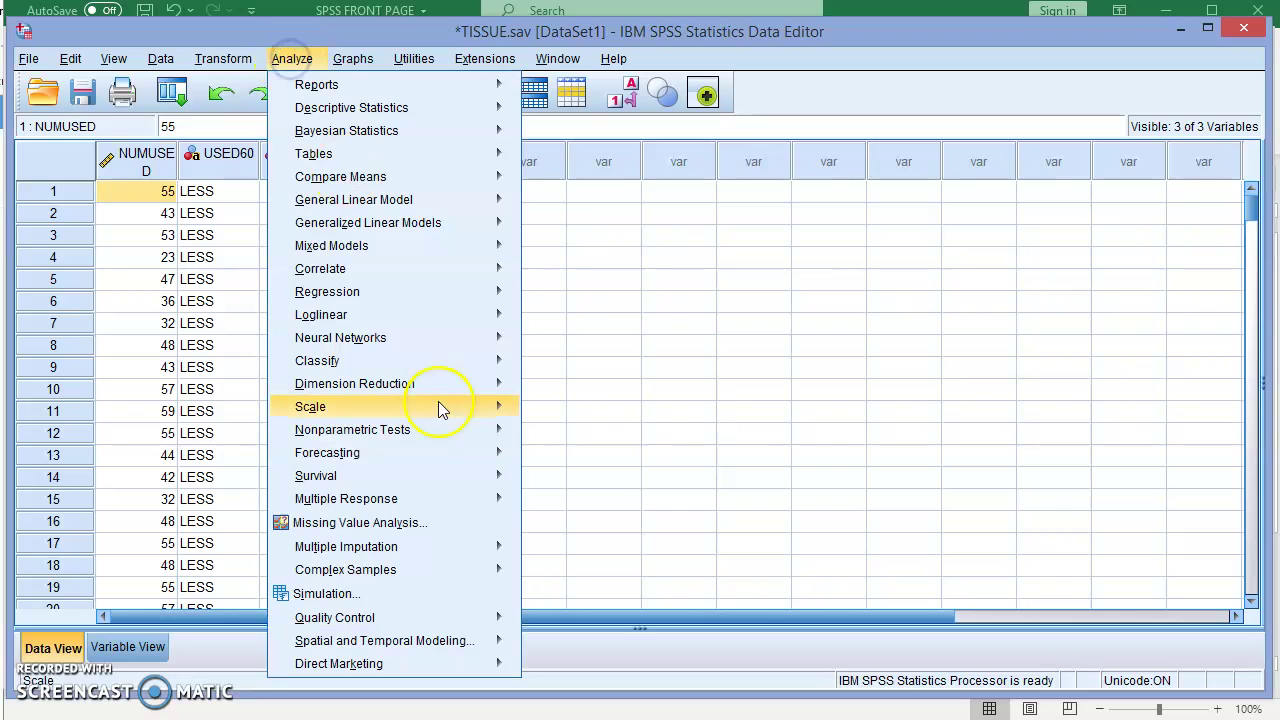
{"action": "mouse_move", "coordinate": [441, 443]}
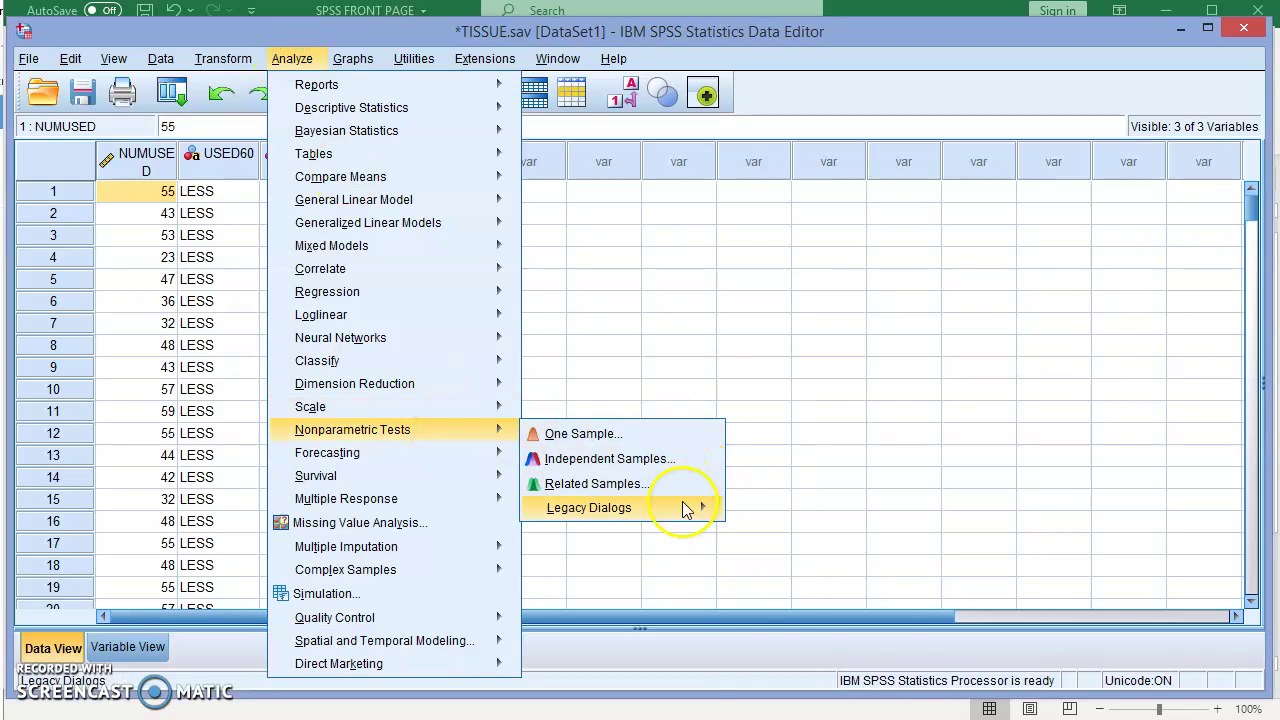
{"action": "mouse_move", "coordinate": [686, 508]}
{"action": "left_click", "coordinate": [781, 538]}
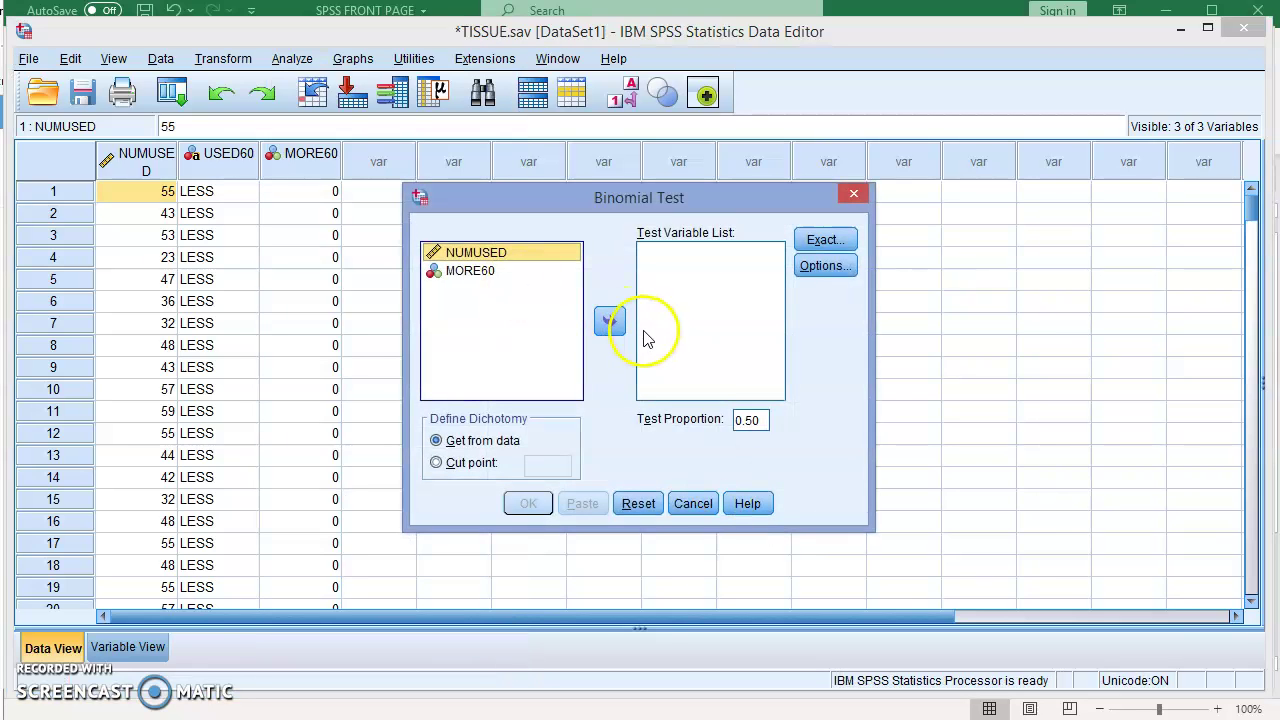
Test NUMUSED with proportion 0.30 split at cut point 70 and run it
{"action": "left_click", "coordinate": [610, 323]}
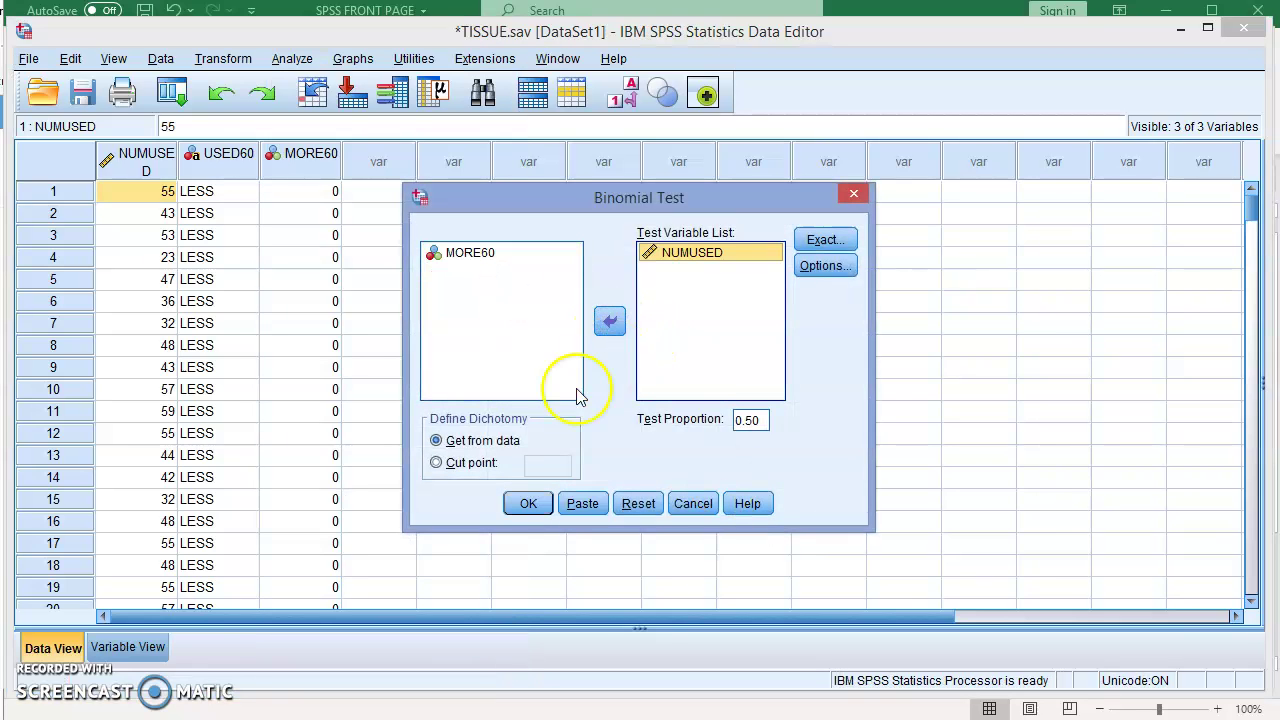
{"action": "left_click", "coordinate": [730, 422]}
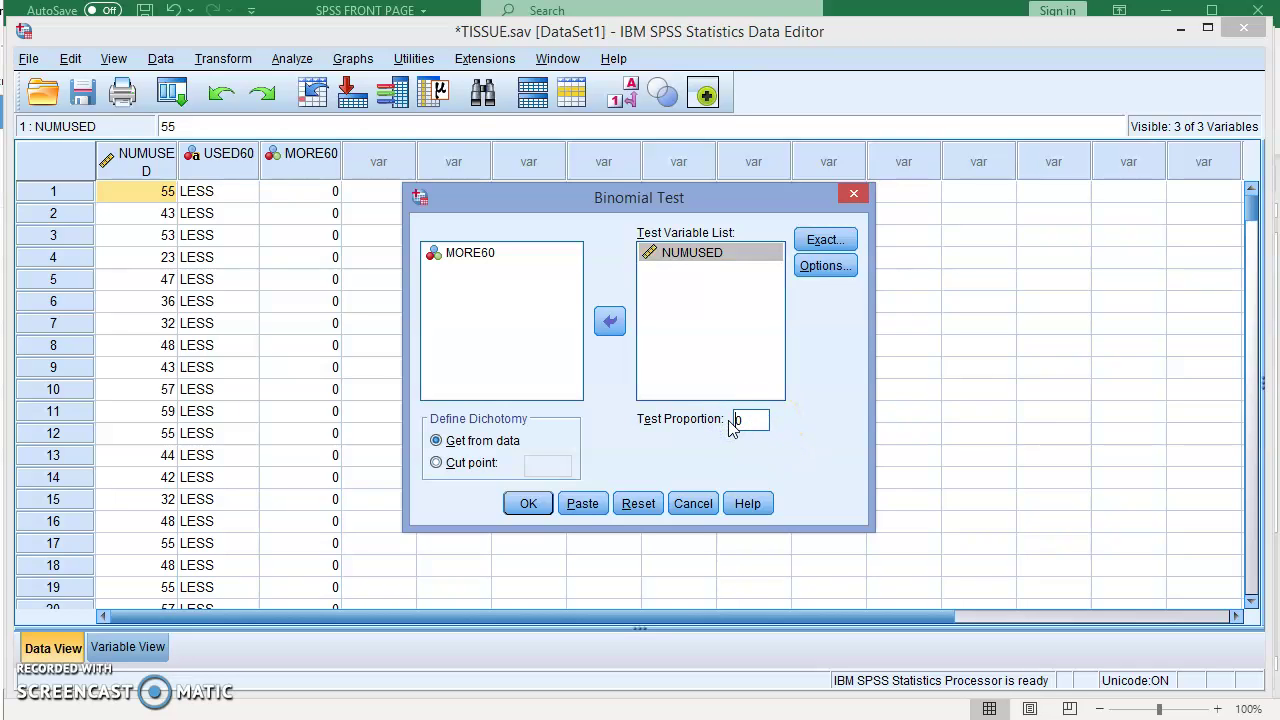
{"action": "key", "text": "Delete"}
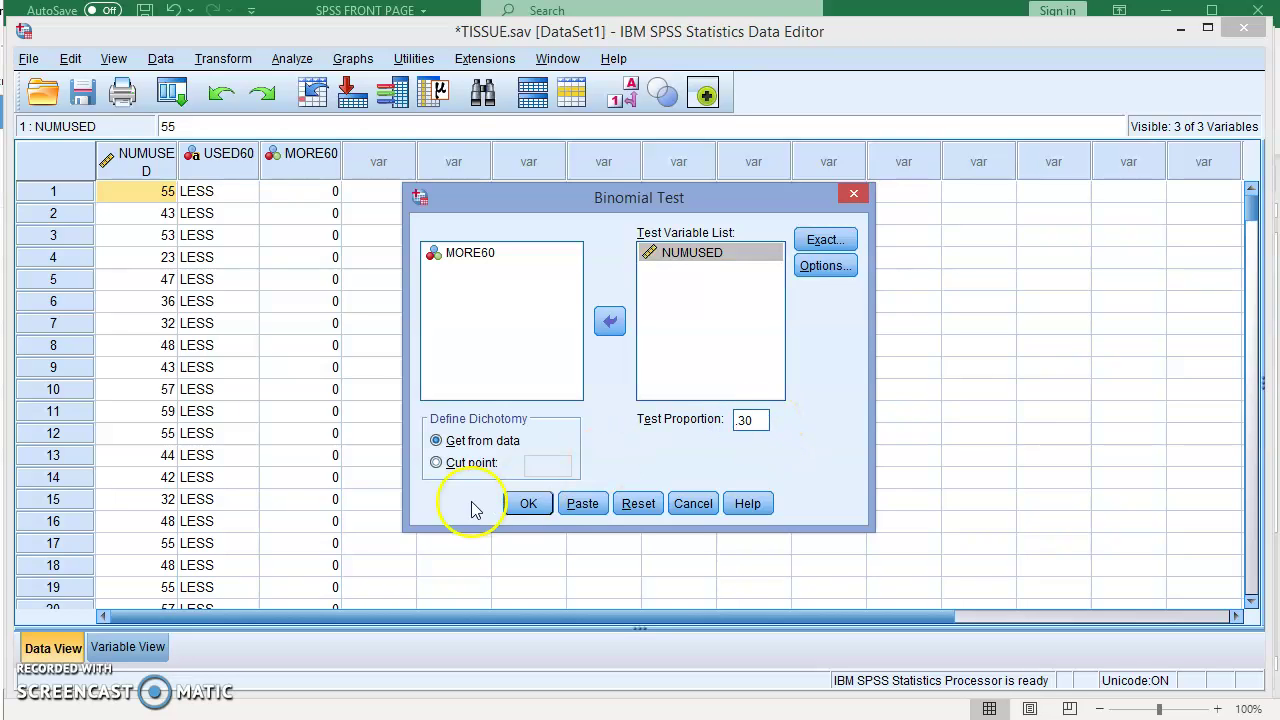
{"action": "left_click", "coordinate": [466, 463]}
{"action": "left_click", "coordinate": [542, 461]}
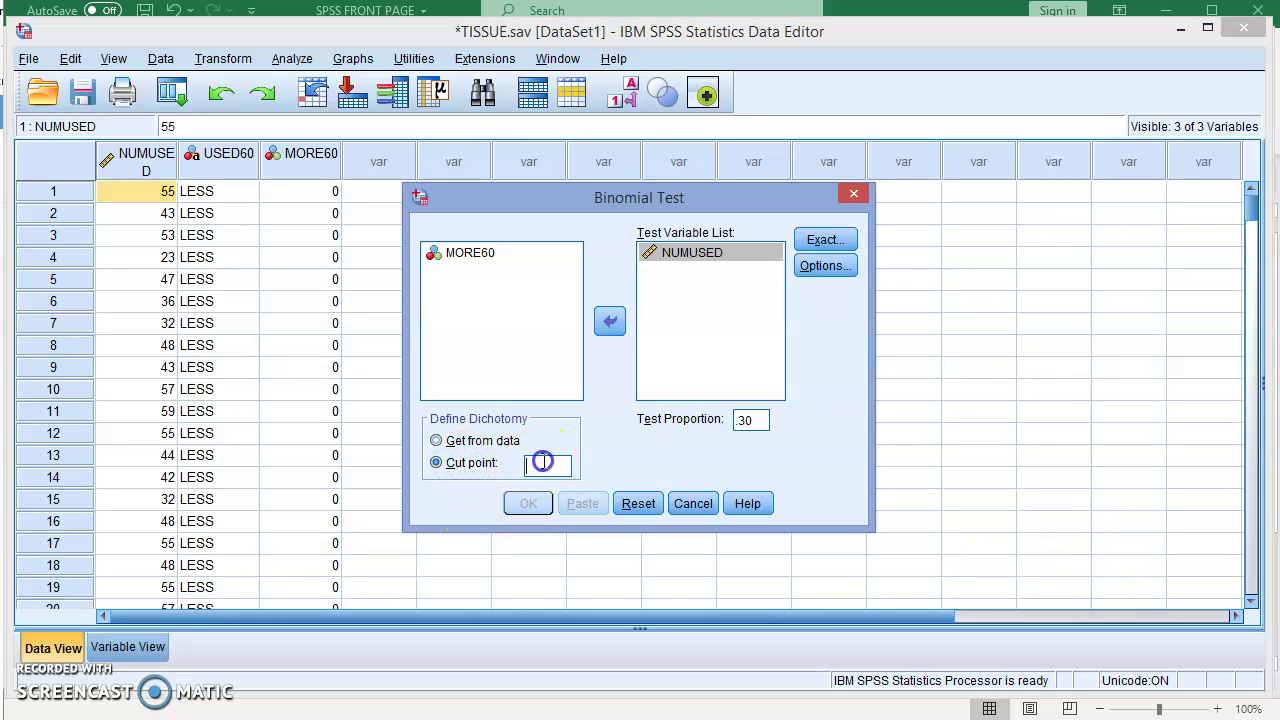
{"action": "type", "text": "70"}
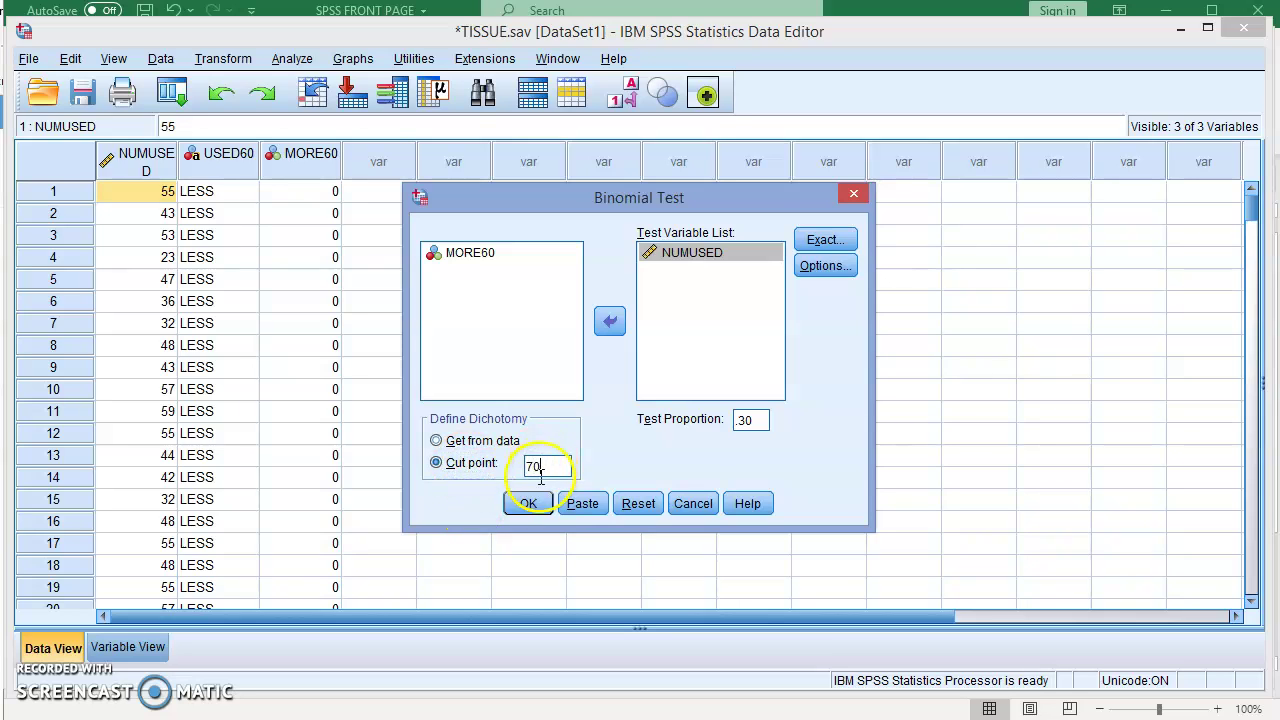
{"action": "left_click", "coordinate": [528, 503]}
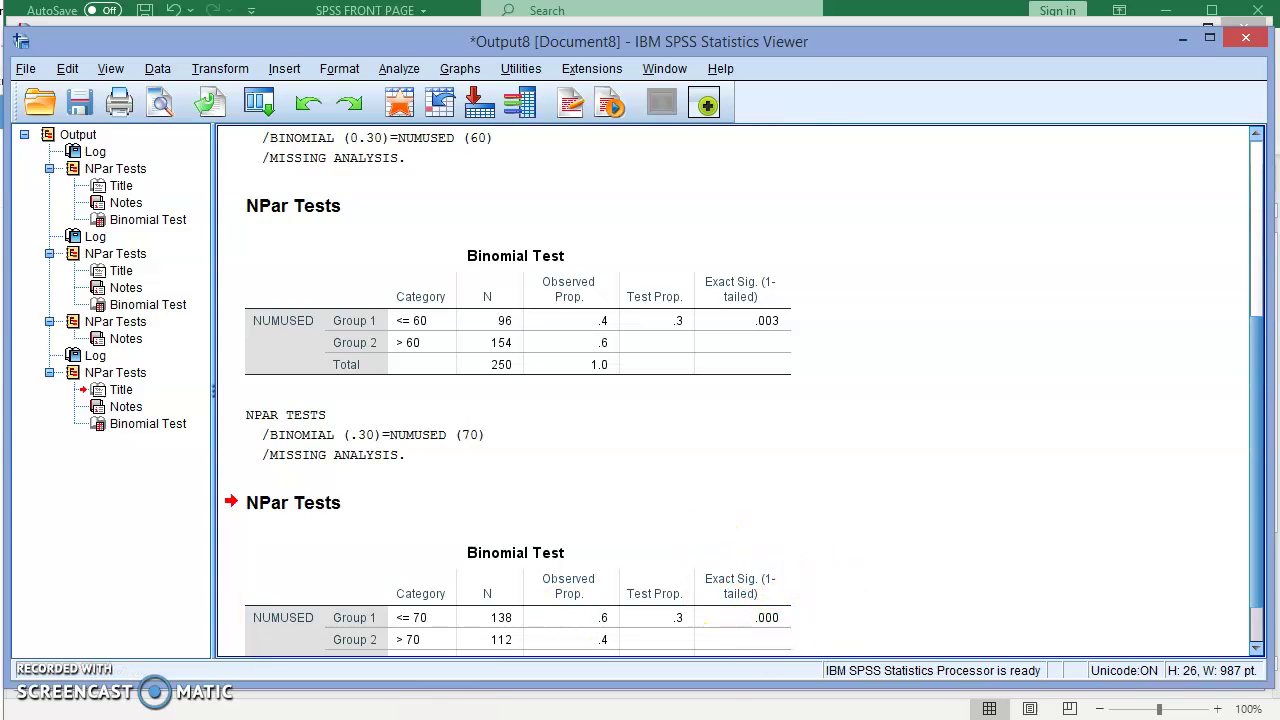
Bring the TISSUE.sav data editor back to the front from the taskbar
{"action": "mouse_move", "coordinate": [314, 686]}
{"action": "left_click", "coordinate": [280, 643]}
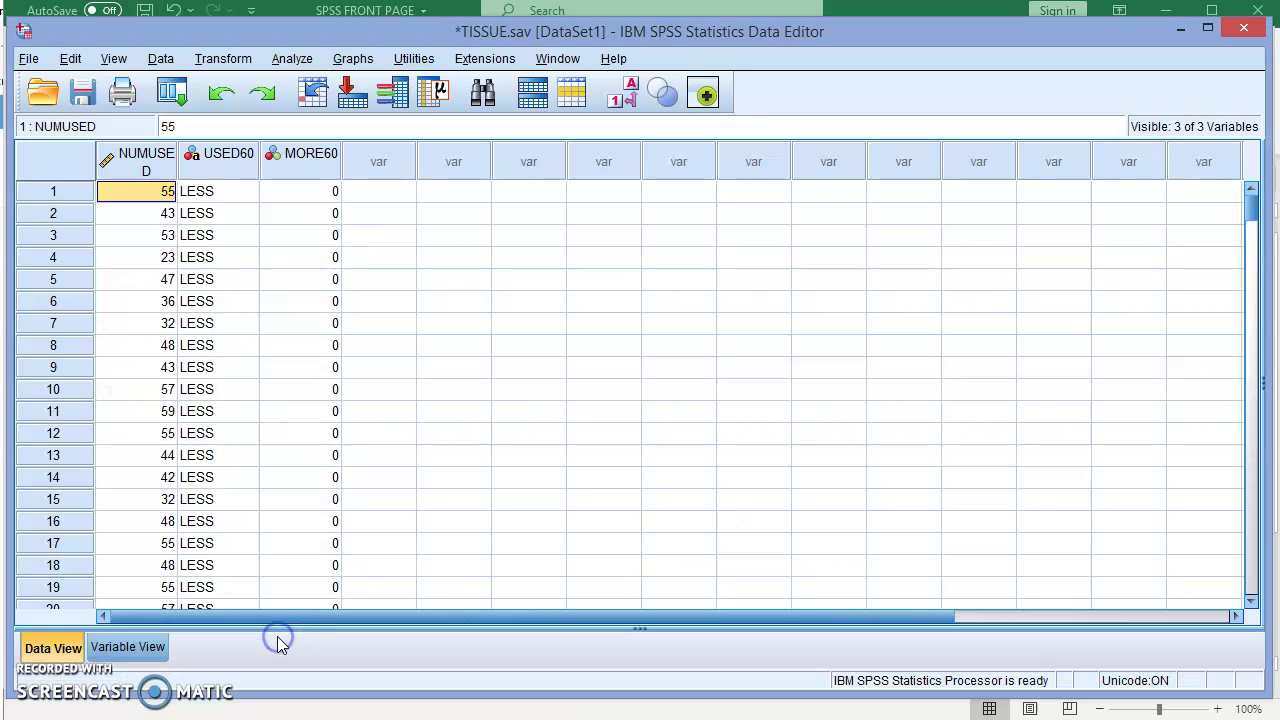